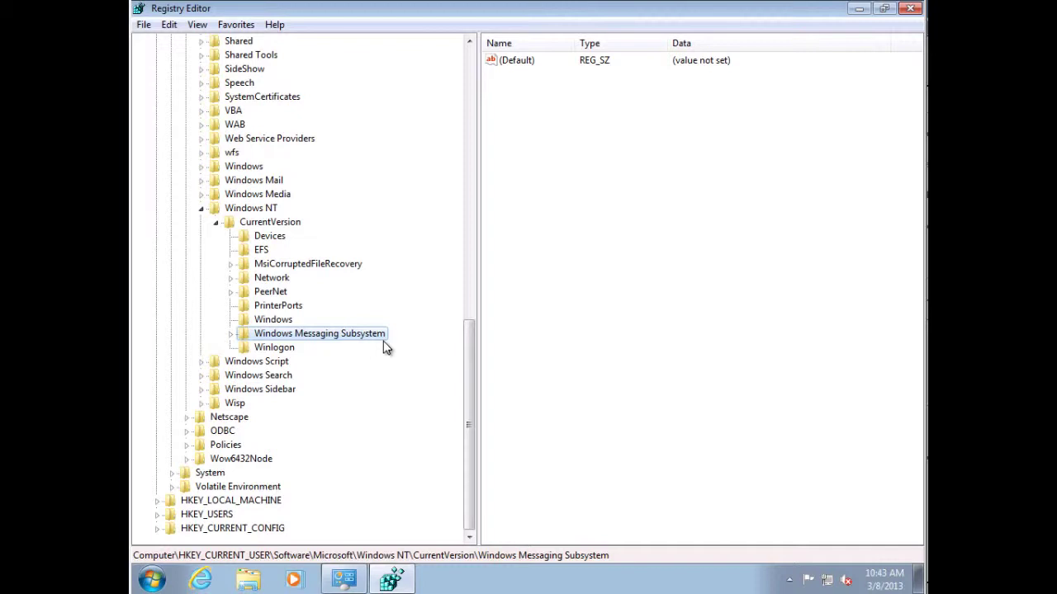
Expand the Windows Messaging Subsystem key down through Profiles to the subkeys of the Outlook profile
{"action": "double_click", "coordinate": [302, 339]}
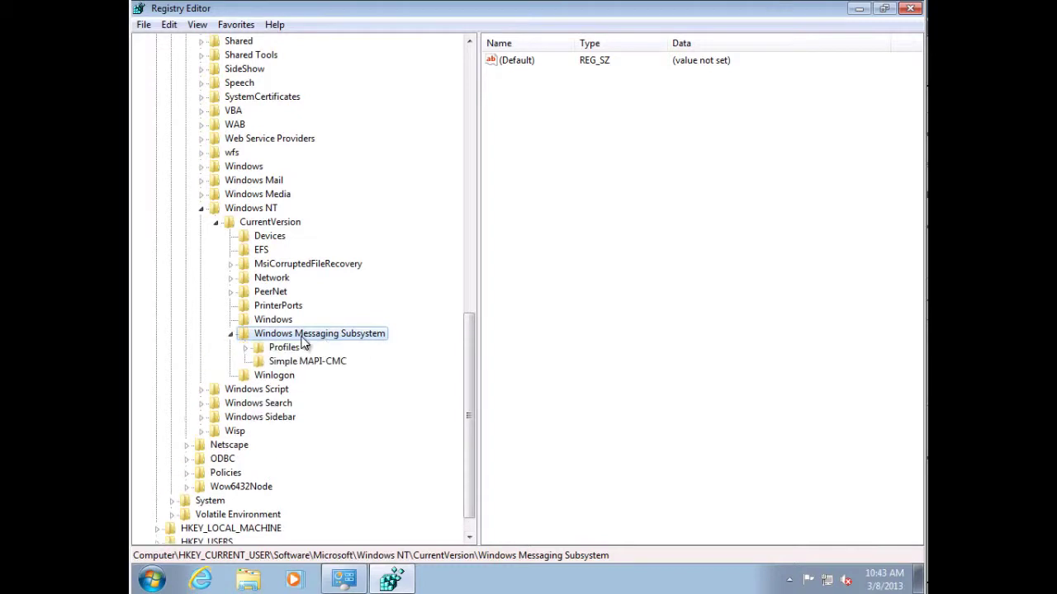
{"action": "left_click", "coordinate": [287, 350]}
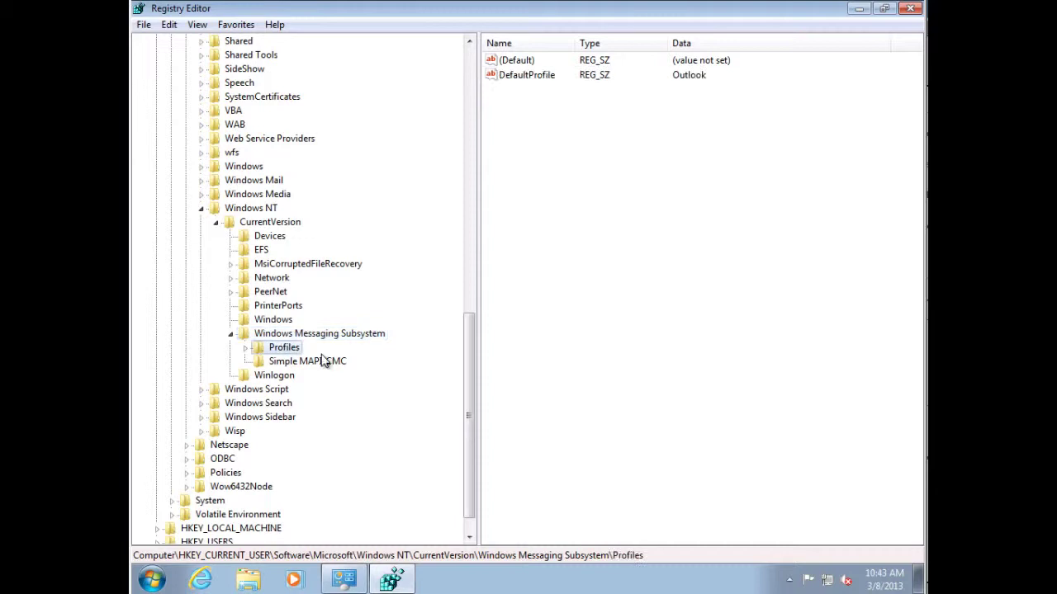
{"action": "key", "text": "Right"}
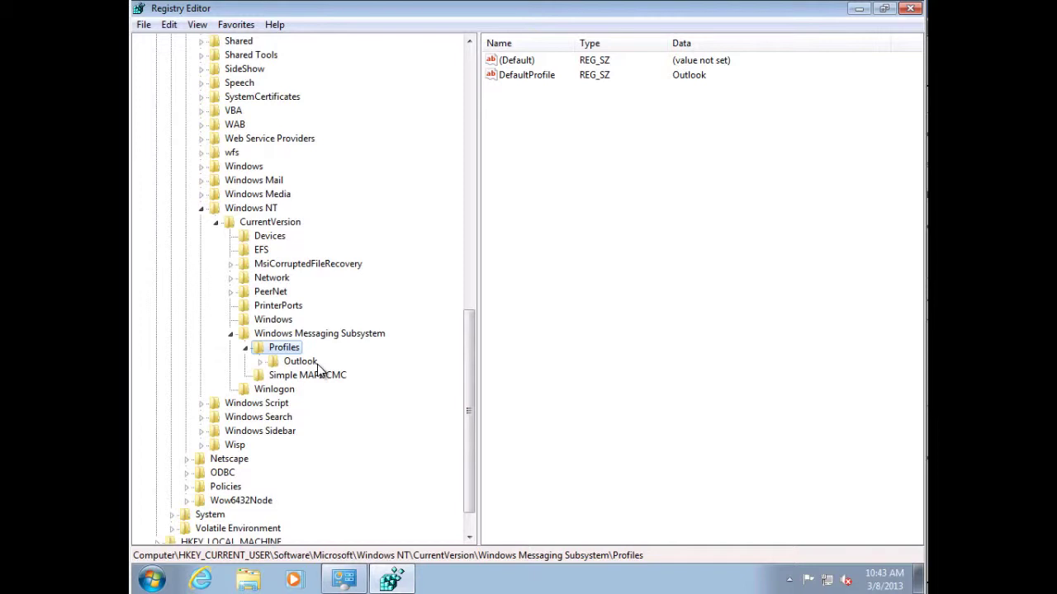
{"action": "left_click", "coordinate": [315, 364]}
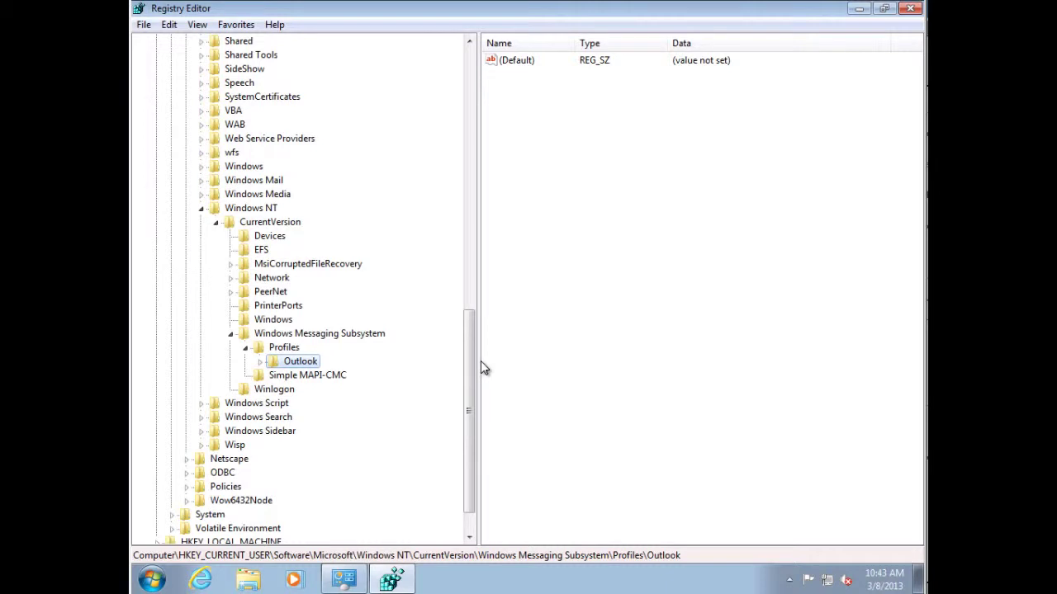
{"action": "key", "text": "Right"}
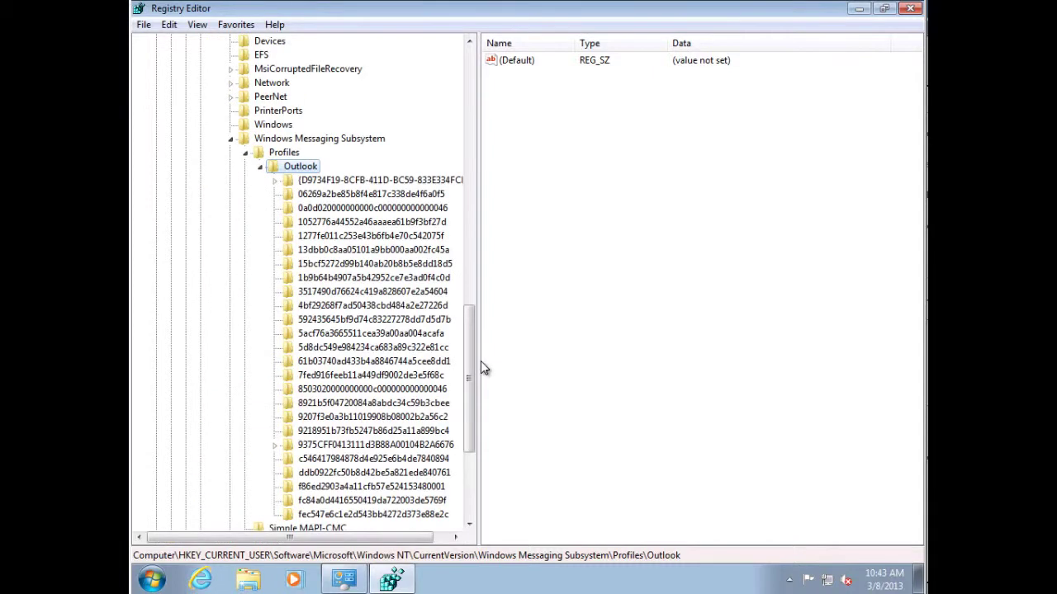
Inspect the values stored in the first few subkeys of the Outlook profile, and close the Registry Editor
{"action": "key", "text": "Down"}
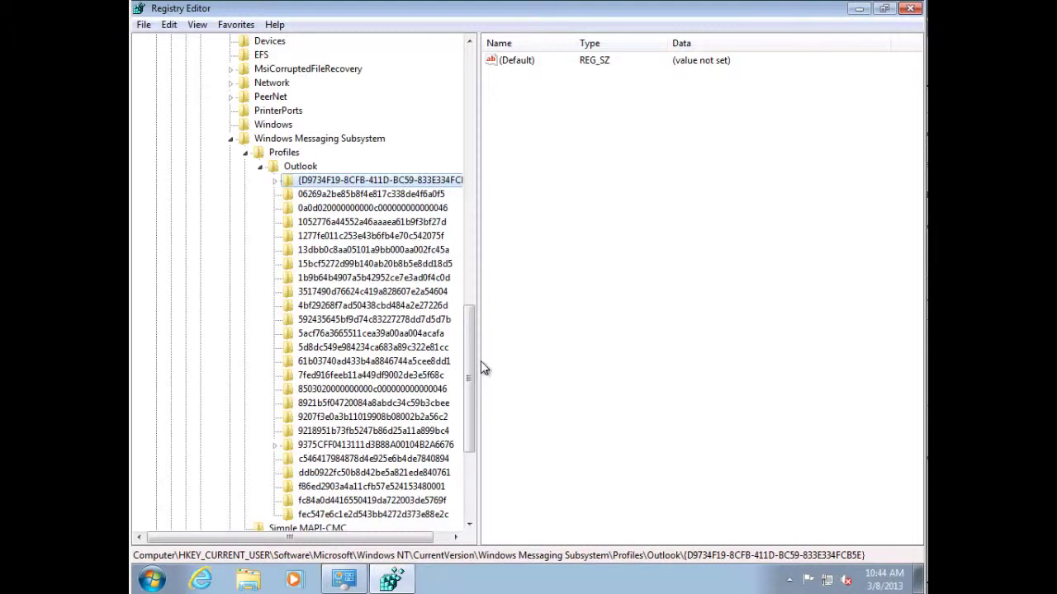
{"action": "key", "text": "Down"}
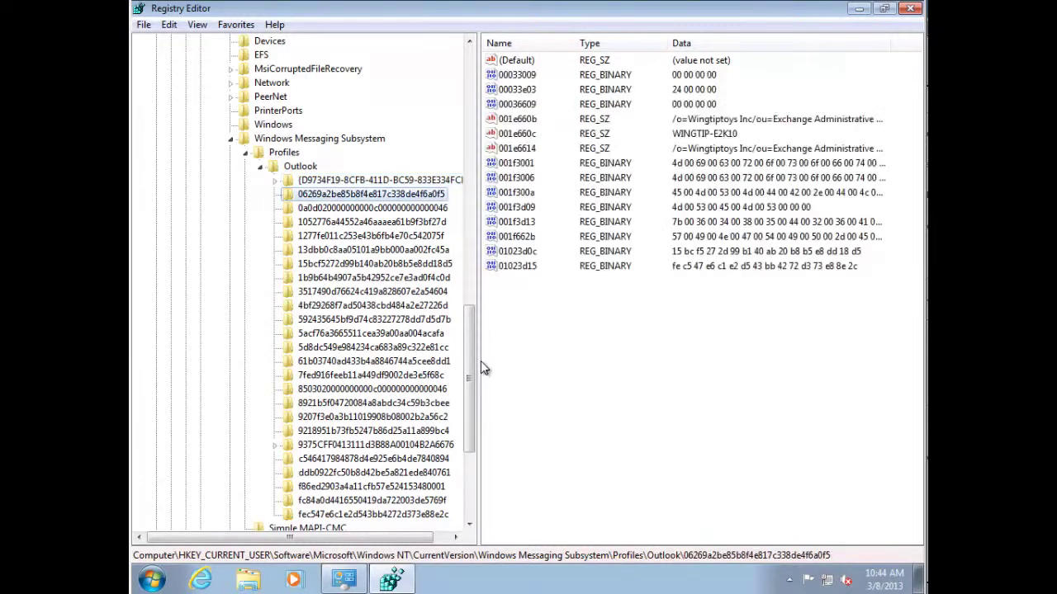
{"action": "key", "text": "Down"}
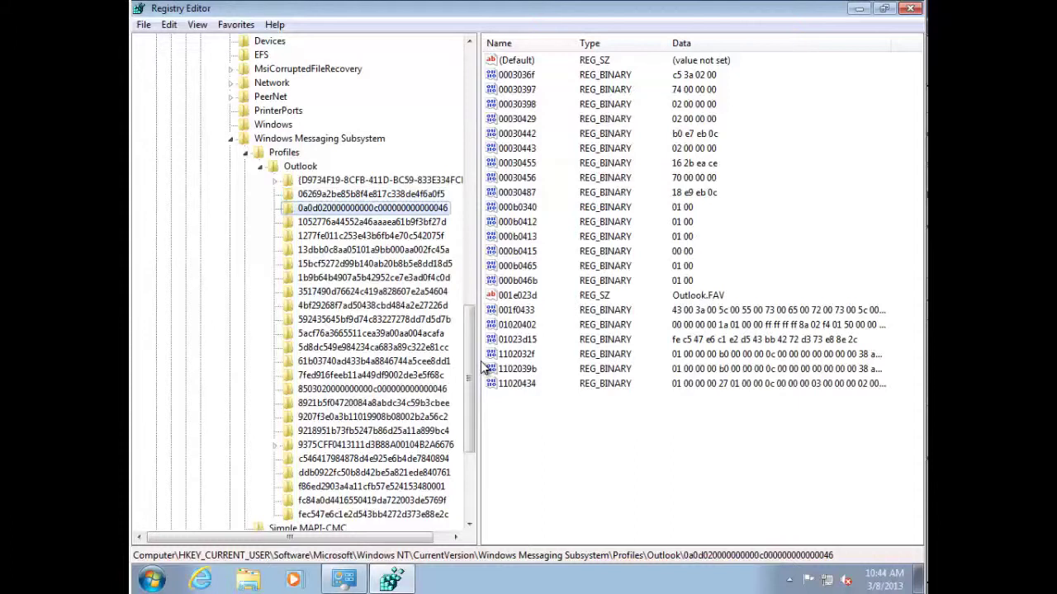
{"action": "key", "text": "Down"}
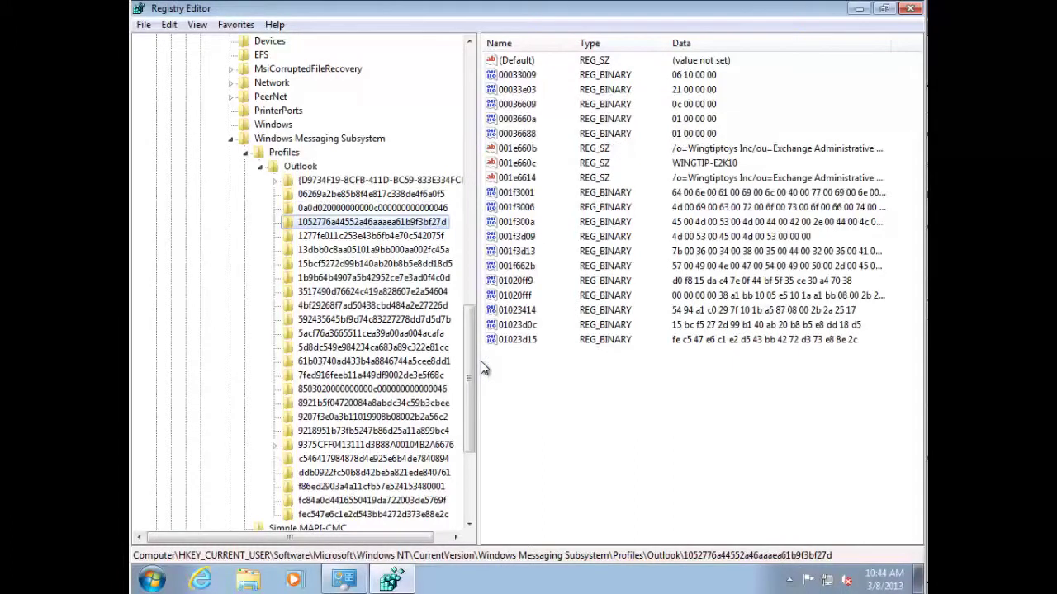
{"action": "key", "text": "alt+F4"}
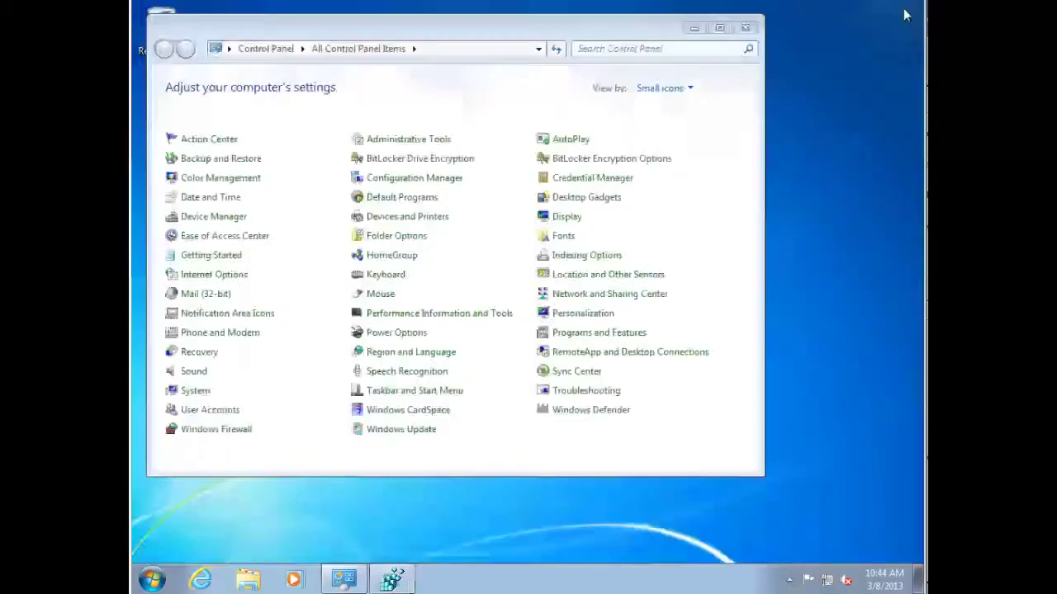
Start Microsoft Outlook 2010 and open the Account Settings window listing its e-mail accounts
{"action": "left_click", "coordinate": [153, 580]}
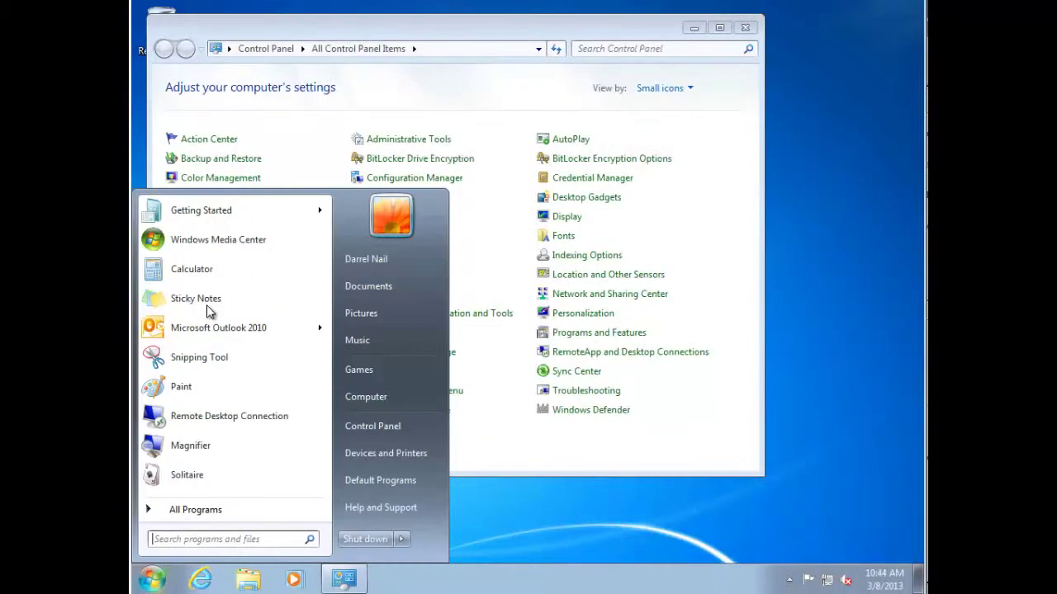
{"action": "left_click", "coordinate": [213, 329]}
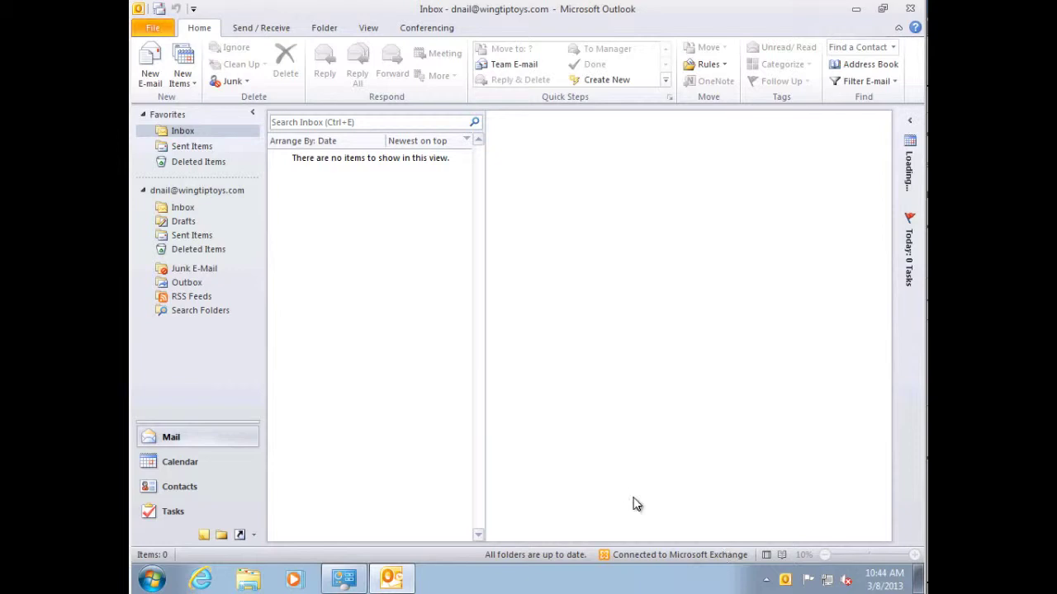
{"action": "left_click", "coordinate": [164, 31]}
{"action": "left_click", "coordinate": [299, 197]}
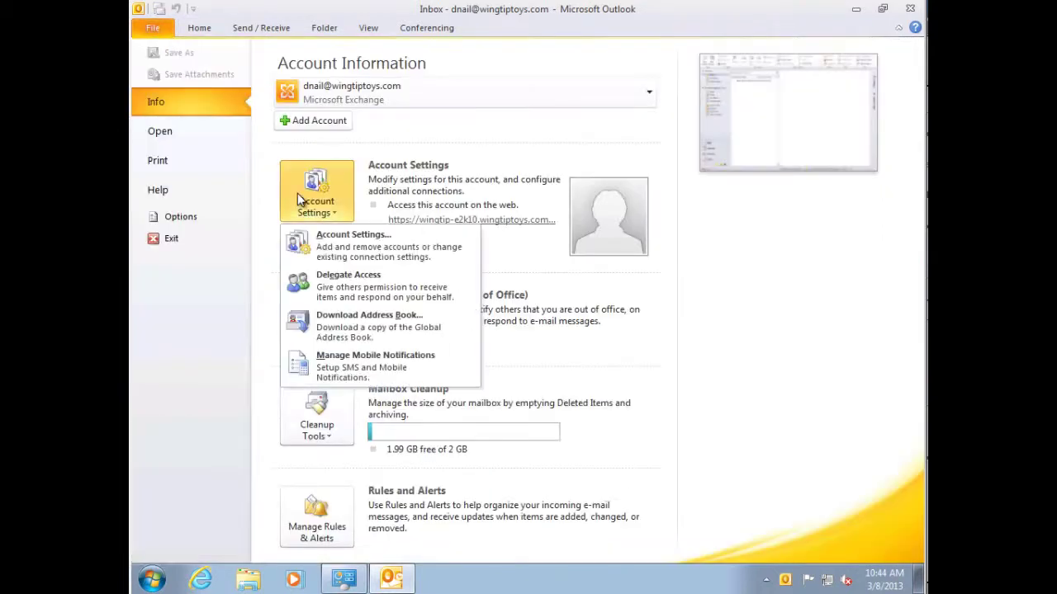
{"action": "left_click", "coordinate": [355, 258]}
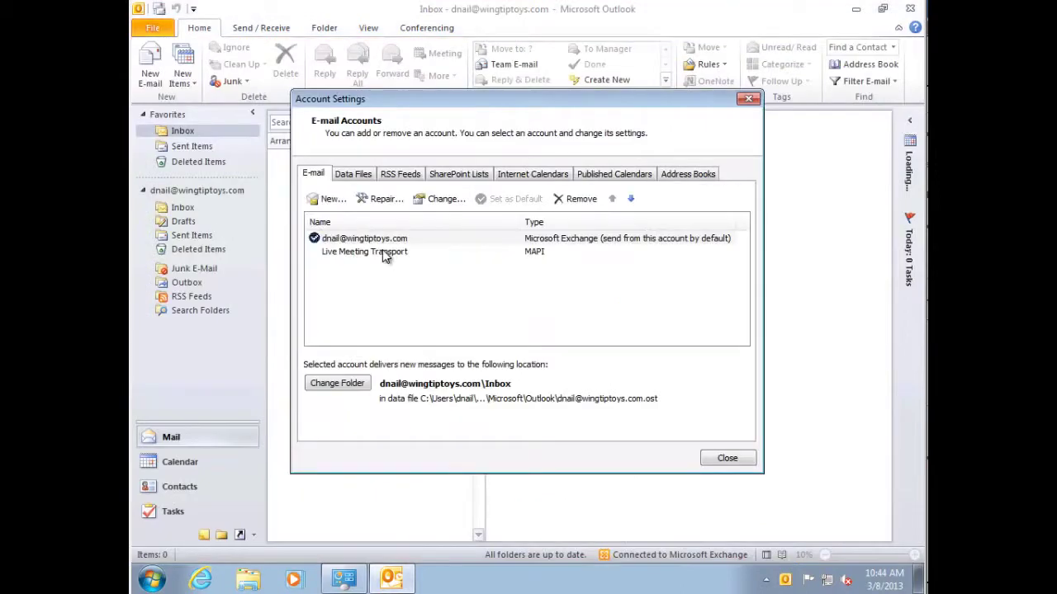
Review the Microsoft Exchange account's server settings and advanced Cached Exchange Mode options without changing them, and close Outlook
{"action": "left_click", "coordinate": [505, 238]}
{"action": "left_click", "coordinate": [444, 199]}
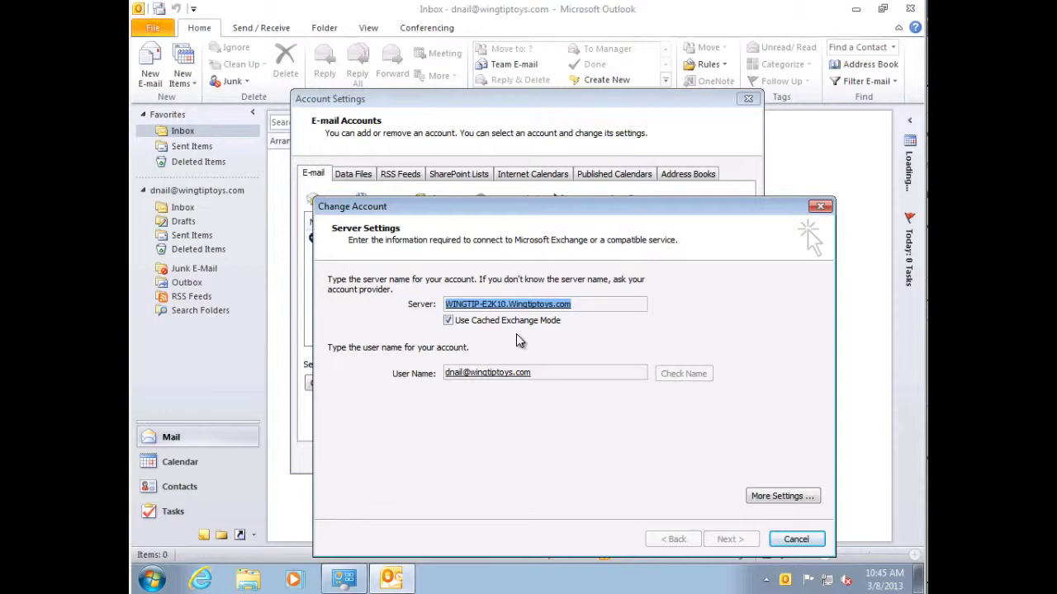
{"action": "left_click", "coordinate": [803, 496]}
{"action": "left_click", "coordinate": [408, 264]}
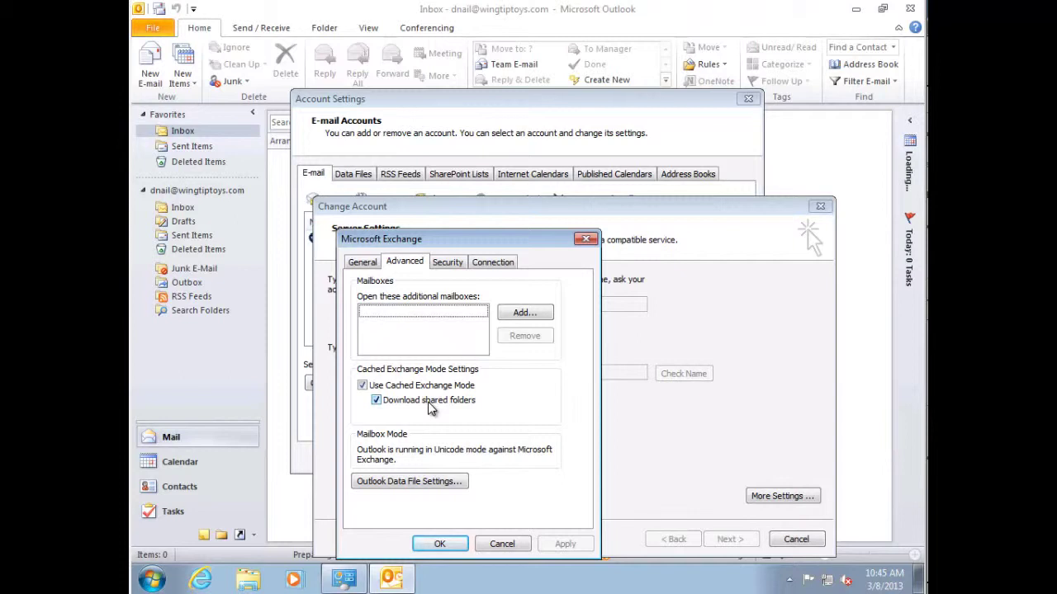
{"action": "left_click", "coordinate": [441, 544]}
{"action": "left_click", "coordinate": [794, 539]}
{"action": "left_click", "coordinate": [735, 457]}
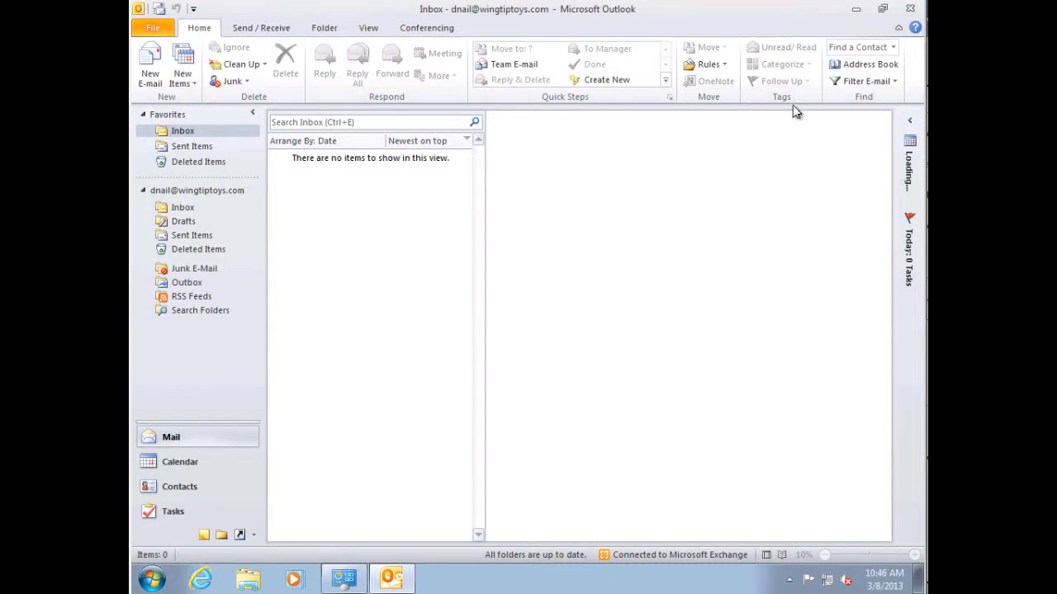
{"action": "left_click", "coordinate": [911, 10]}
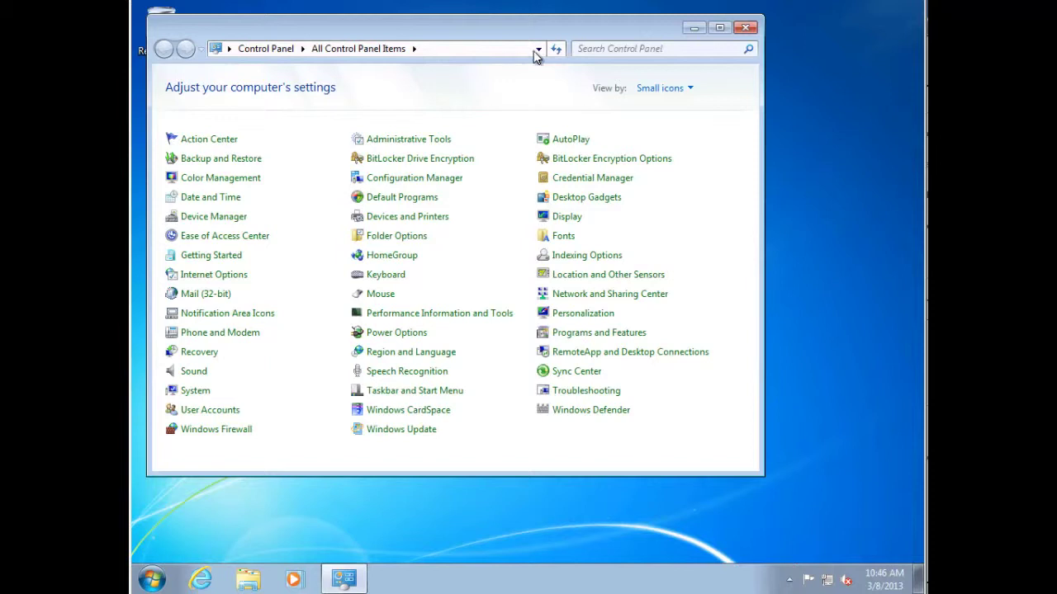
Review the Outlook profile's e-mail accounts and data files through the Control Panel's Mail (32-bit) setup
{"action": "left_click", "coordinate": [257, 296]}
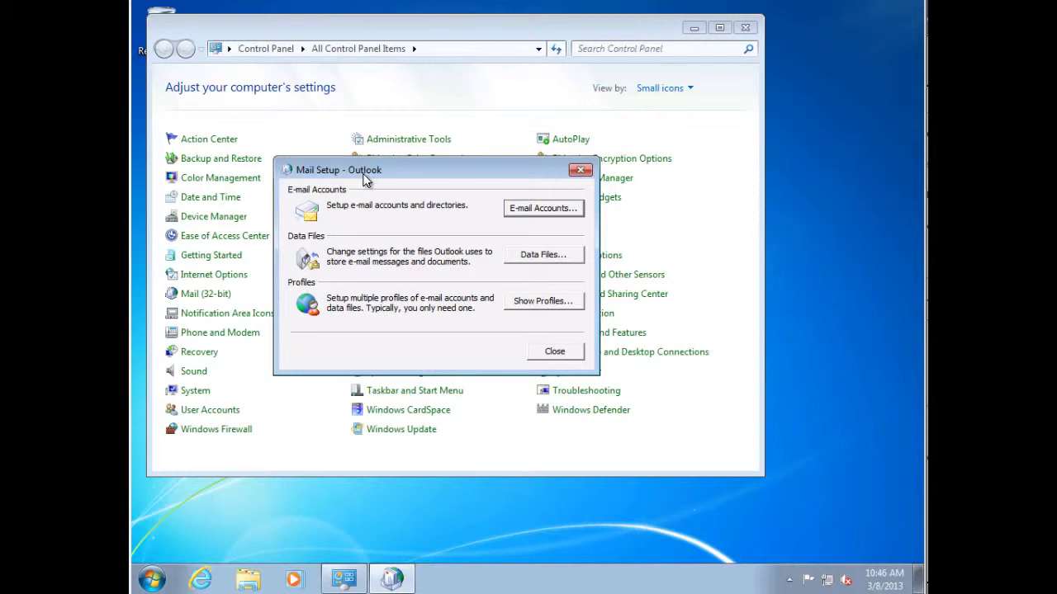
{"action": "left_click", "coordinate": [527, 211]}
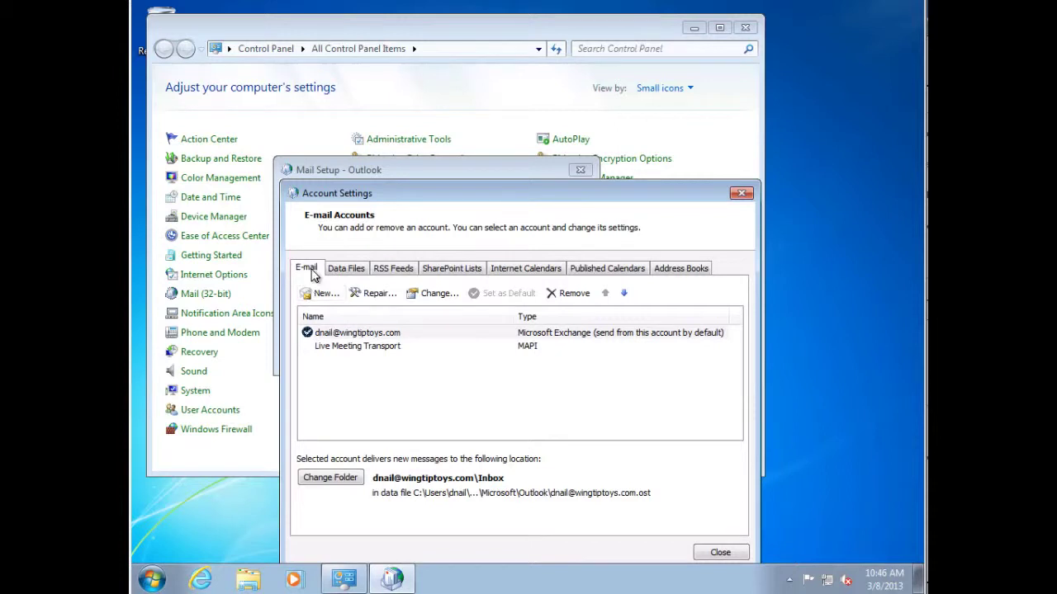
{"action": "left_click", "coordinate": [346, 278]}
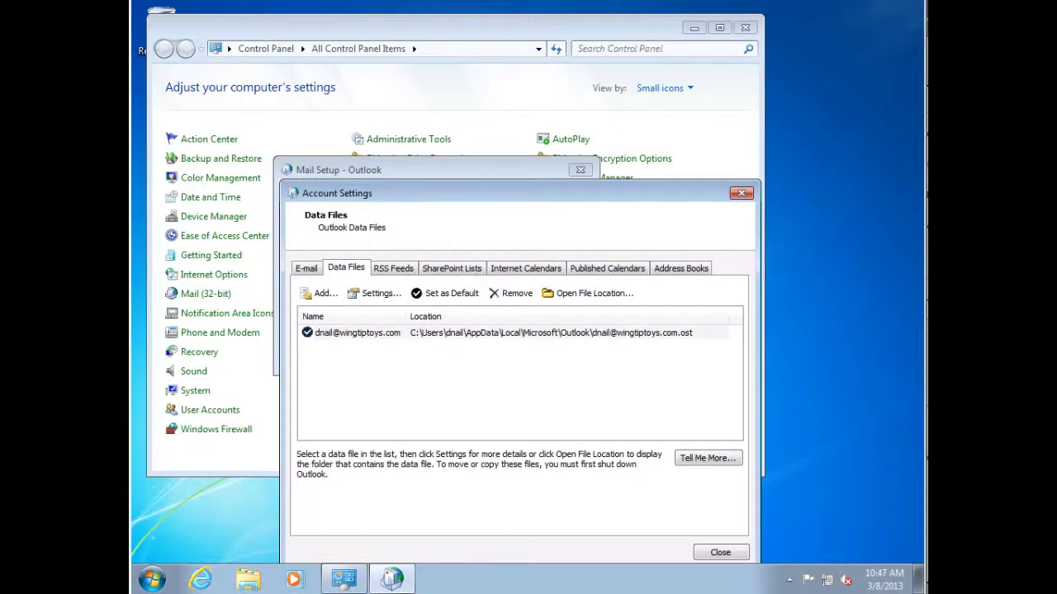
{"action": "left_click", "coordinate": [715, 553]}
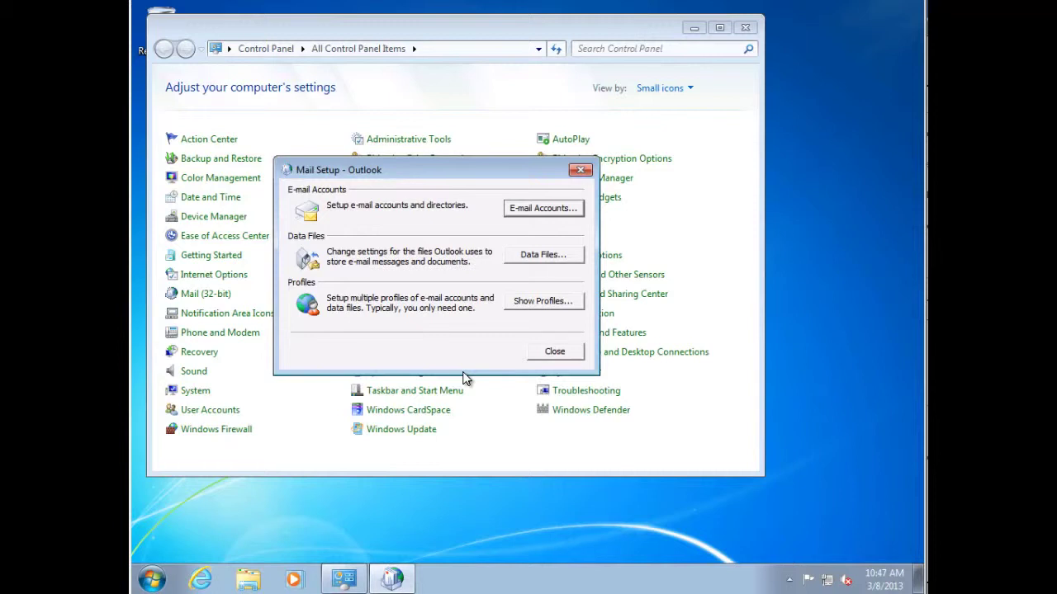
Set Outlook to prompt for a profile at startup, and add a new mail profile named Test Profile Online
{"action": "left_click", "coordinate": [555, 302]}
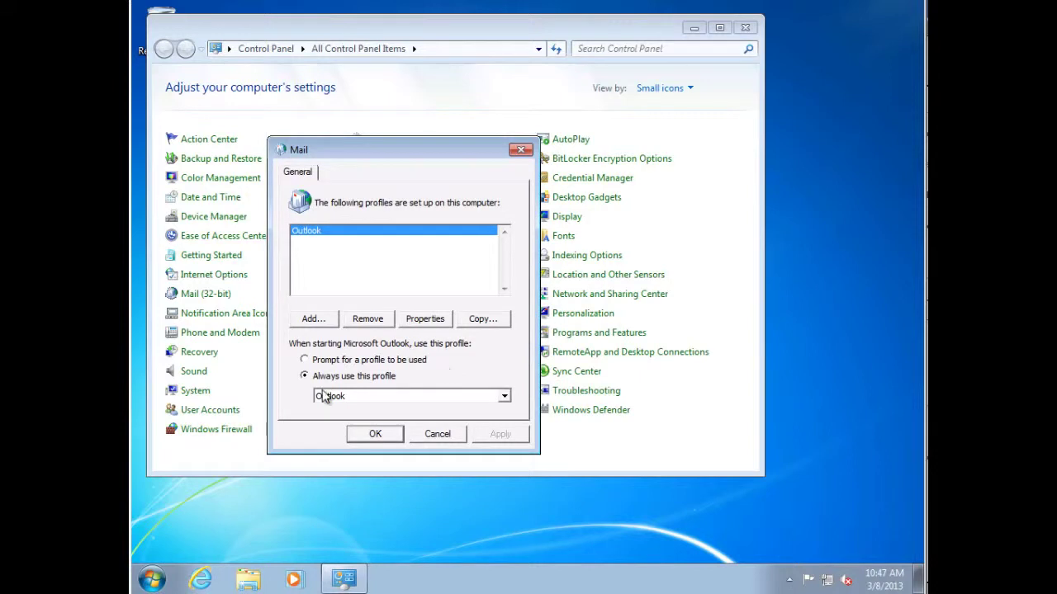
{"action": "left_click", "coordinate": [332, 365]}
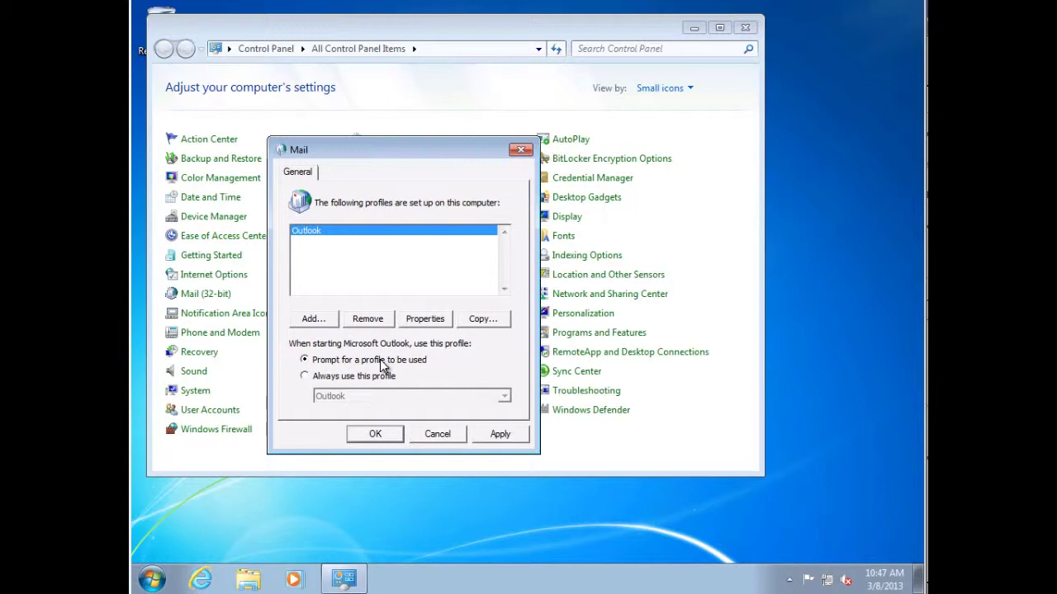
{"action": "left_click", "coordinate": [315, 320]}
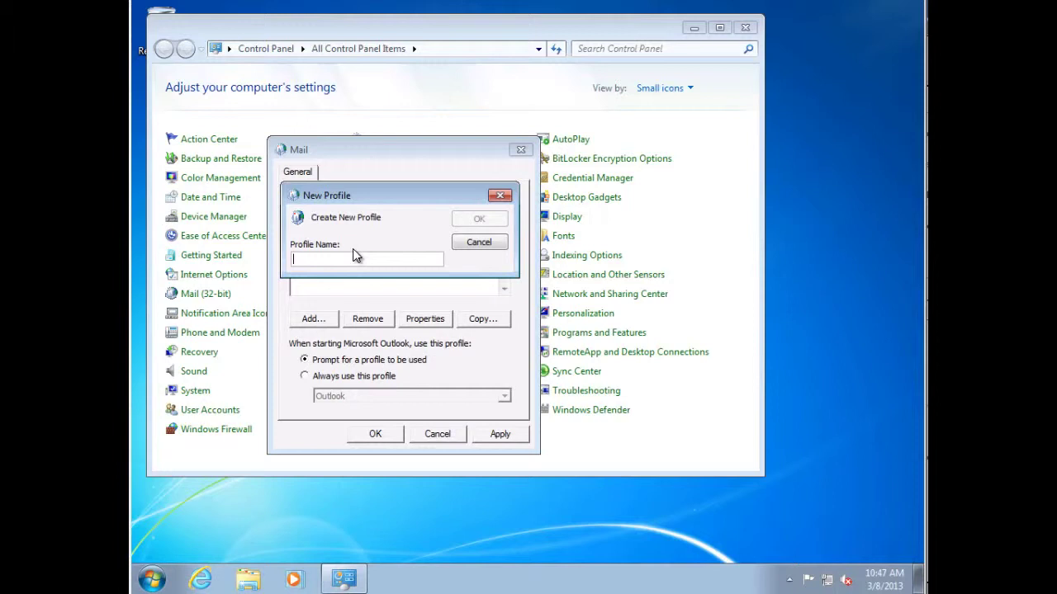
{"action": "type", "text": "Test Pr"}
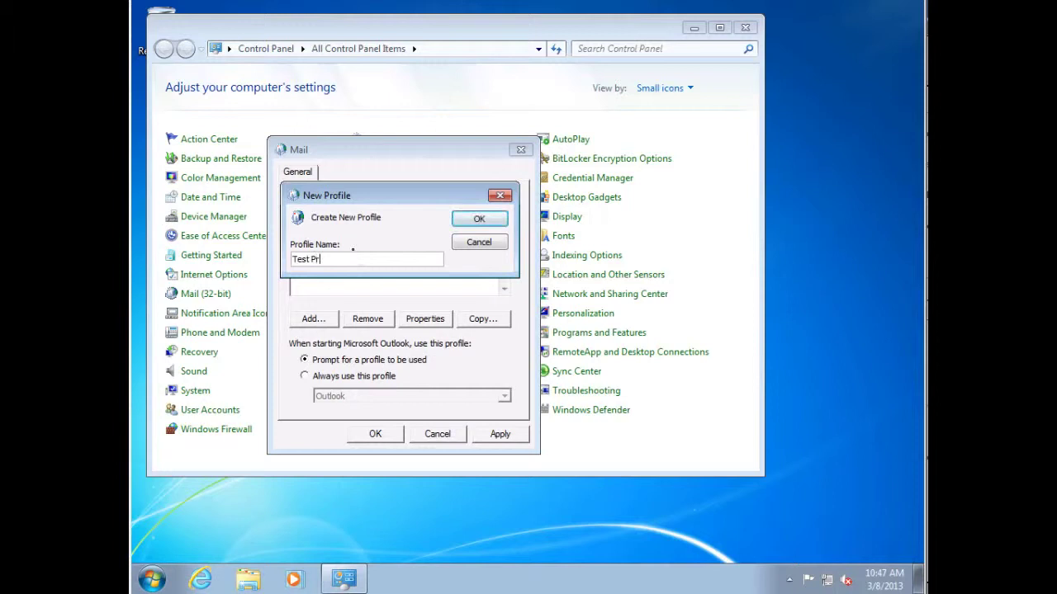
{"action": "type", "text": "ofile Online"}
{"action": "left_click", "coordinate": [479, 219]}
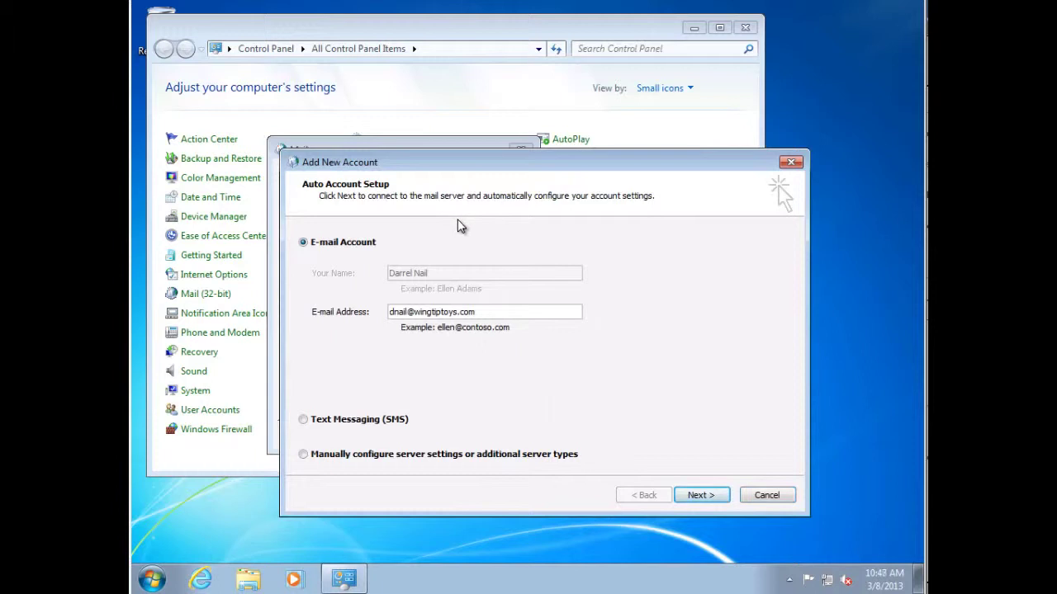
Configure the new profile's Exchange account with the prefilled address, manually turn off Use Cached Exchange Mode, and save the mail profiles
{"action": "left_click", "coordinate": [704, 498]}
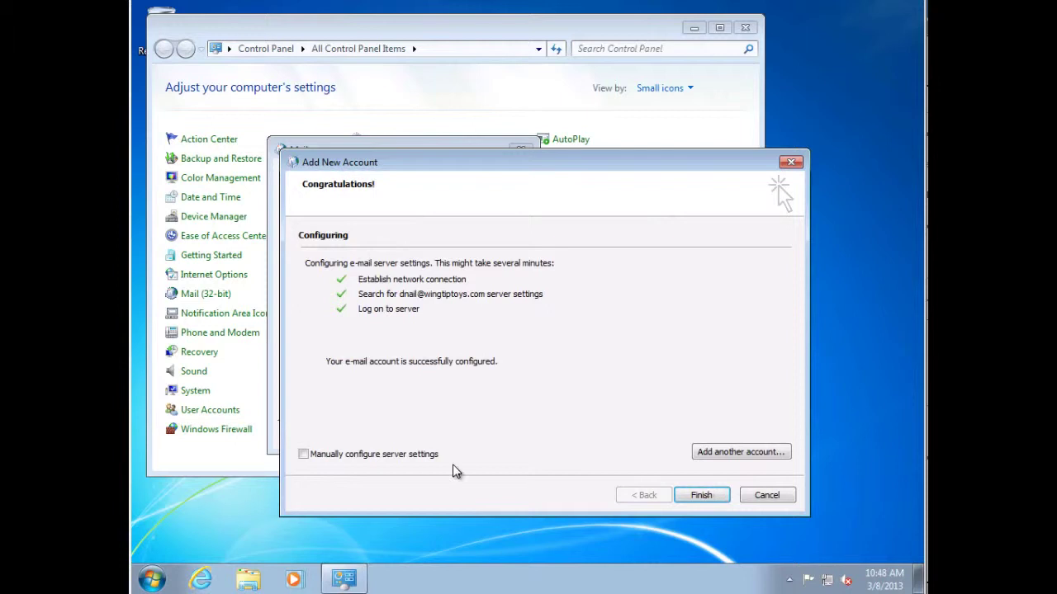
{"action": "left_click", "coordinate": [421, 459]}
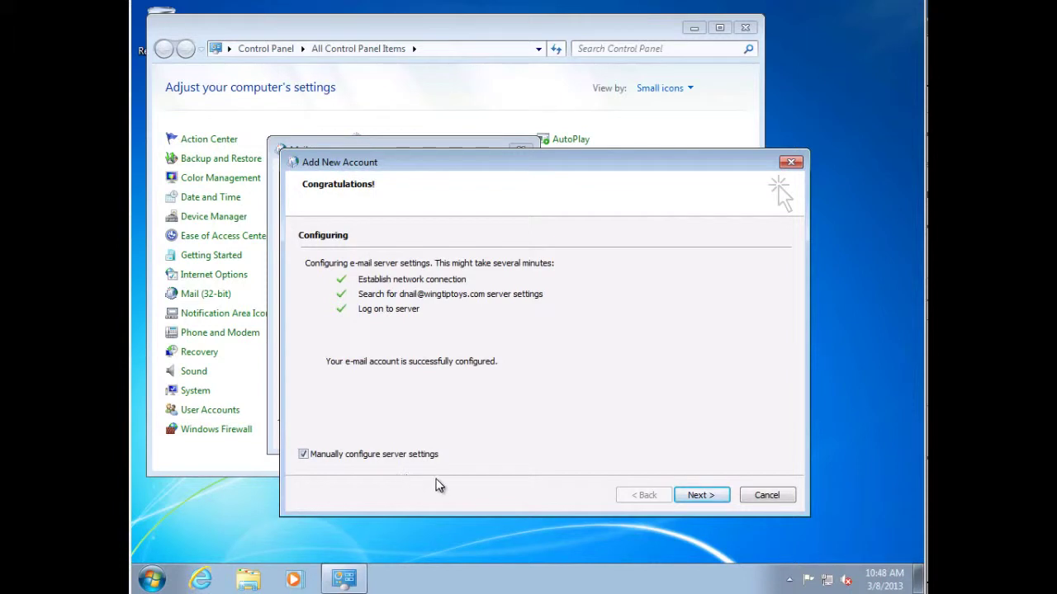
{"action": "left_click", "coordinate": [704, 497]}
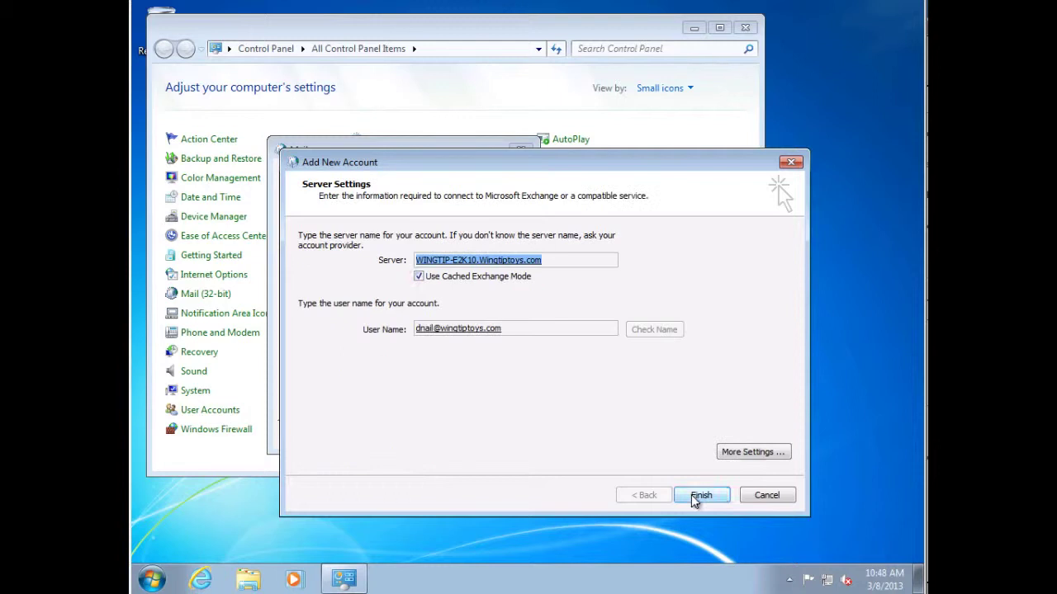
{"action": "left_click", "coordinate": [501, 281]}
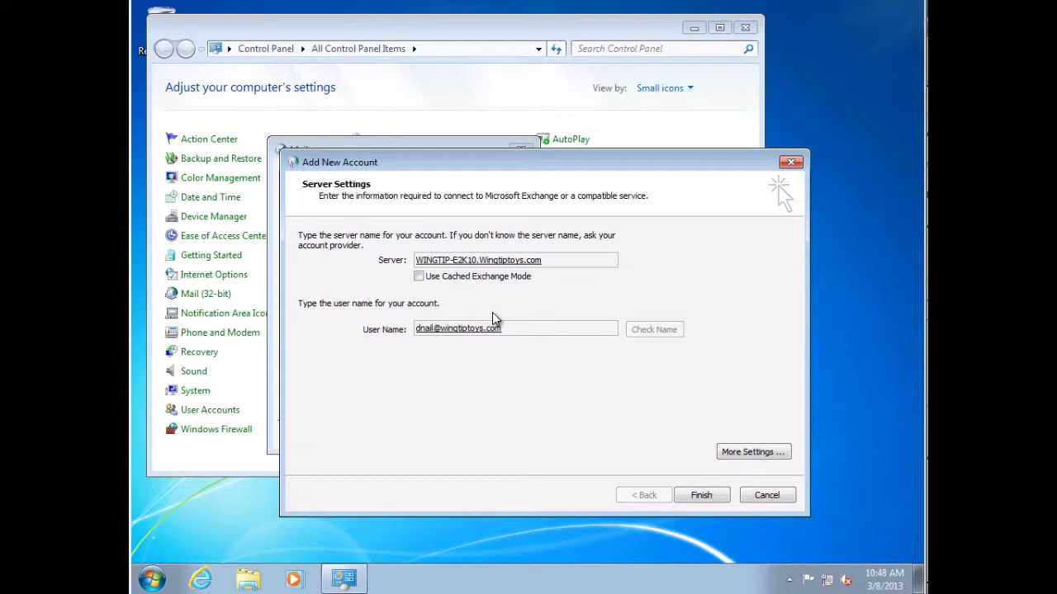
{"action": "left_click", "coordinate": [712, 496]}
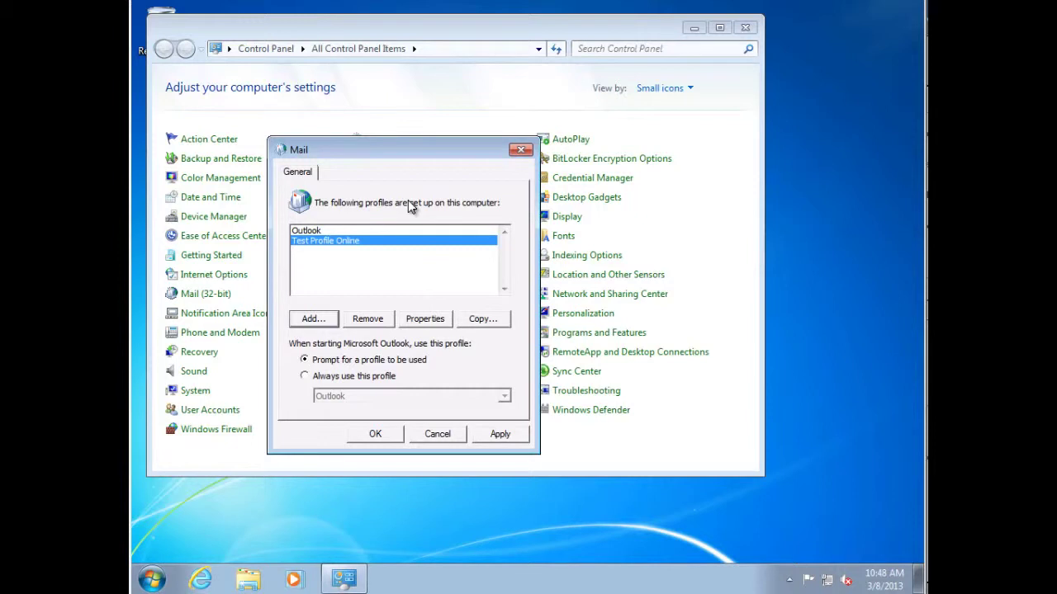
{"action": "left_click", "coordinate": [375, 433]}
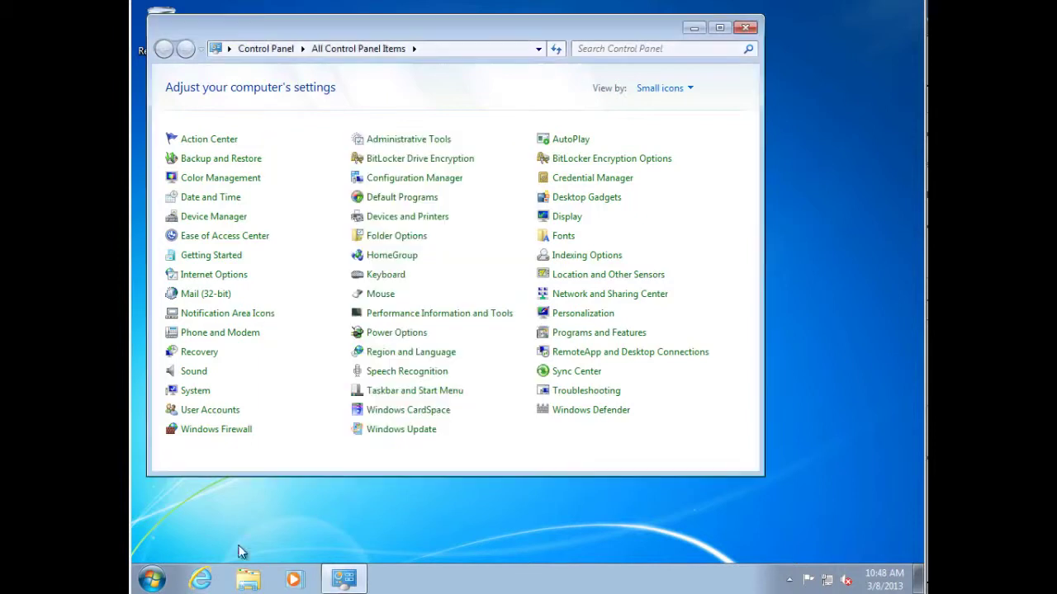
Start Outlook 2010 and open it with the Test Profile Online profile
{"action": "left_click", "coordinate": [152, 578]}
{"action": "left_click", "coordinate": [229, 327]}
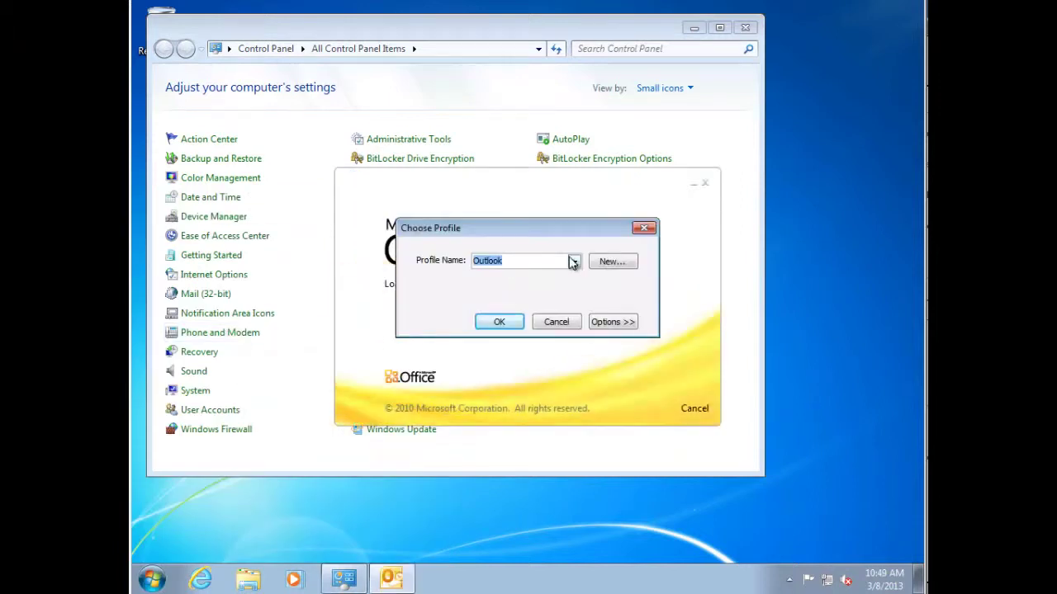
{"action": "left_click", "coordinate": [574, 261]}
{"action": "left_click", "coordinate": [547, 286]}
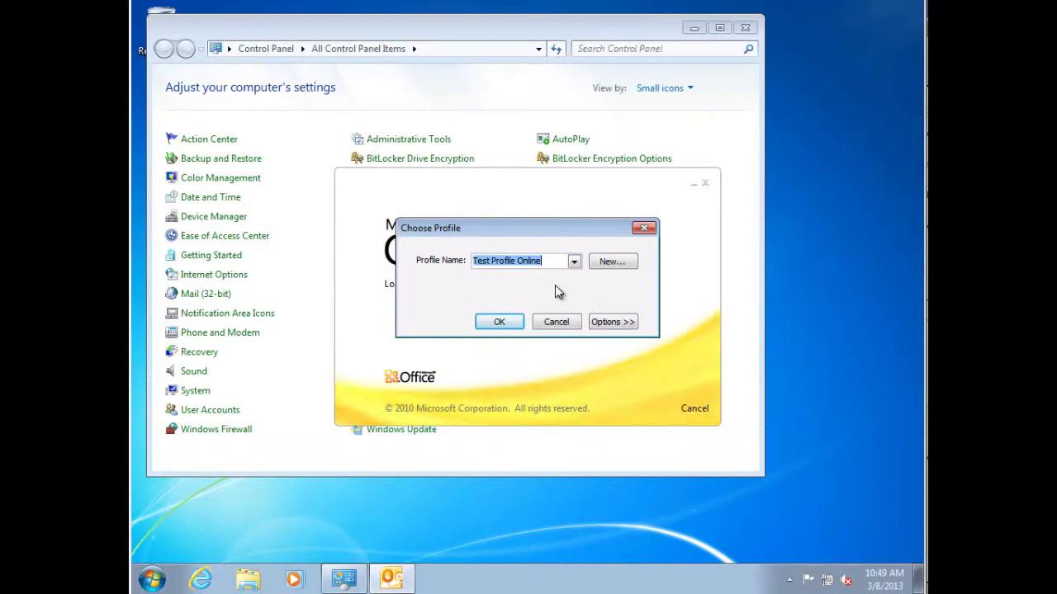
{"action": "left_click", "coordinate": [516, 326]}
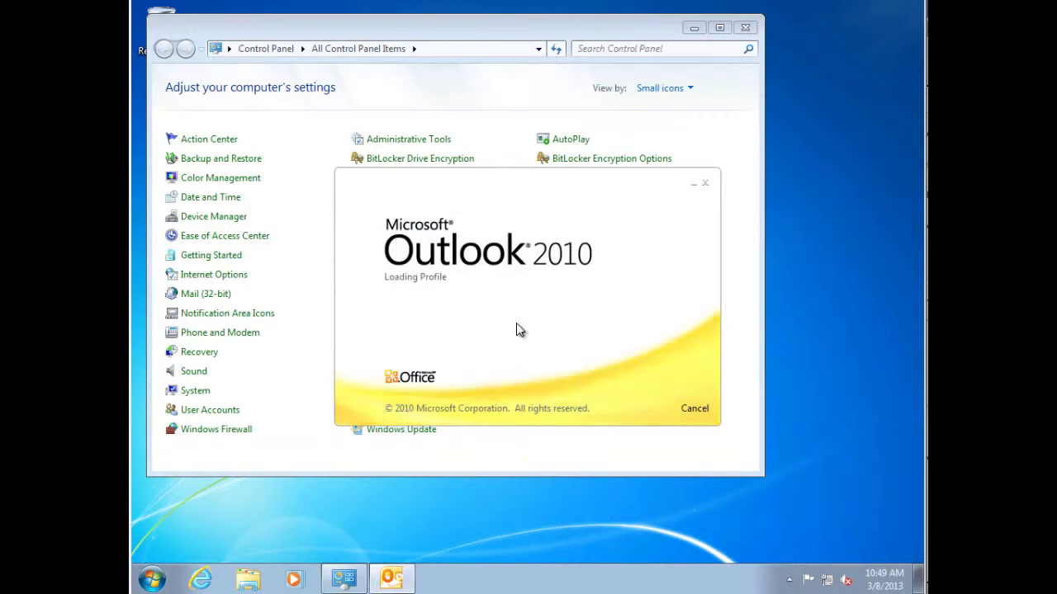
{"action": "left_click", "coordinate": [636, 138]}
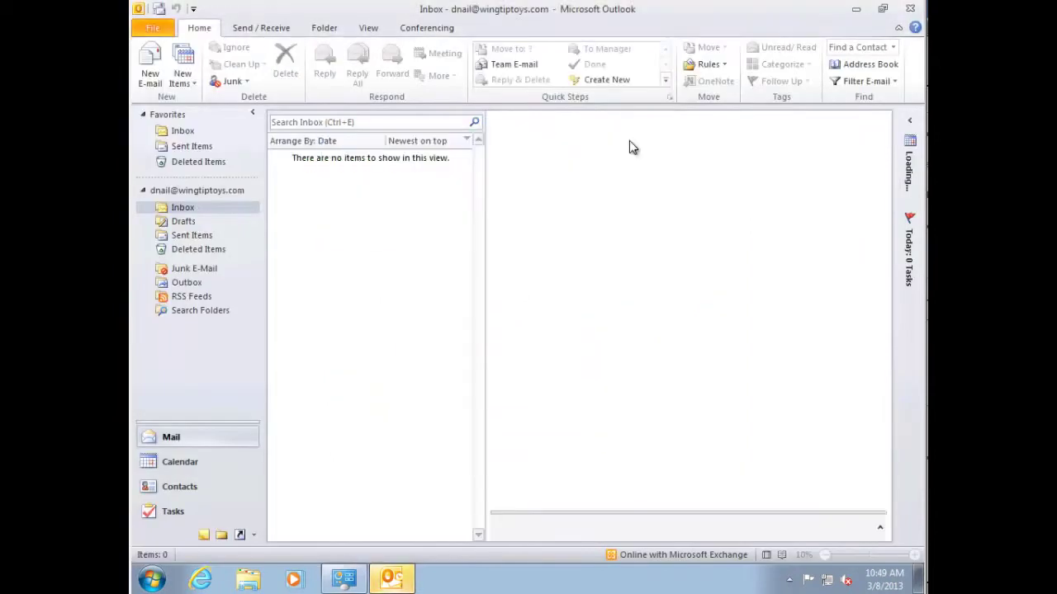
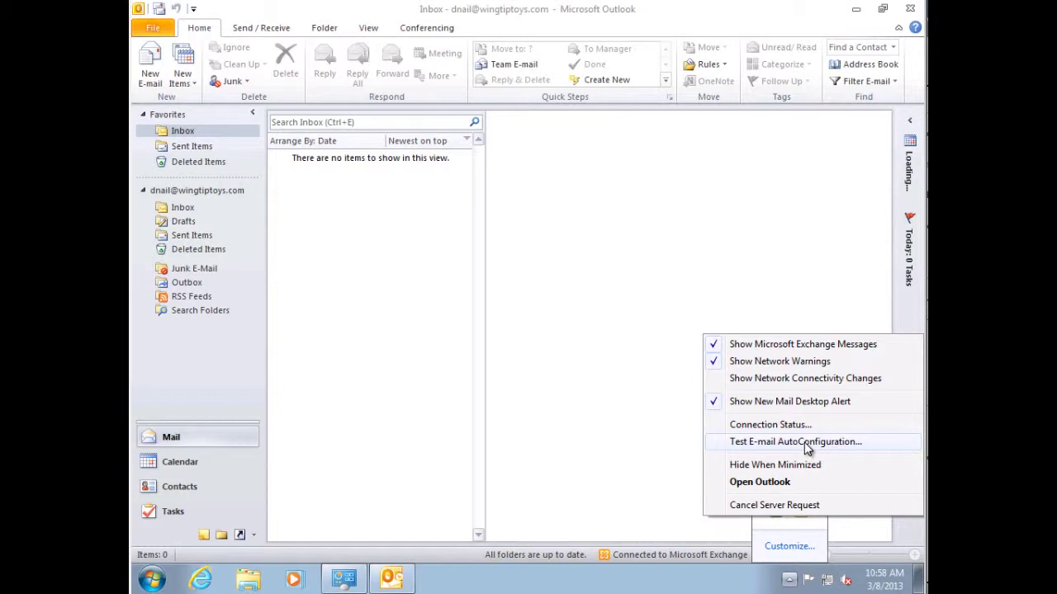
Run Test E-mail AutoConfiguration for the prefilled address with Use AutoDiscover only, turning off Use Guessmart and Secure Guessmart Authentication
{"action": "left_click", "coordinate": [807, 443]}
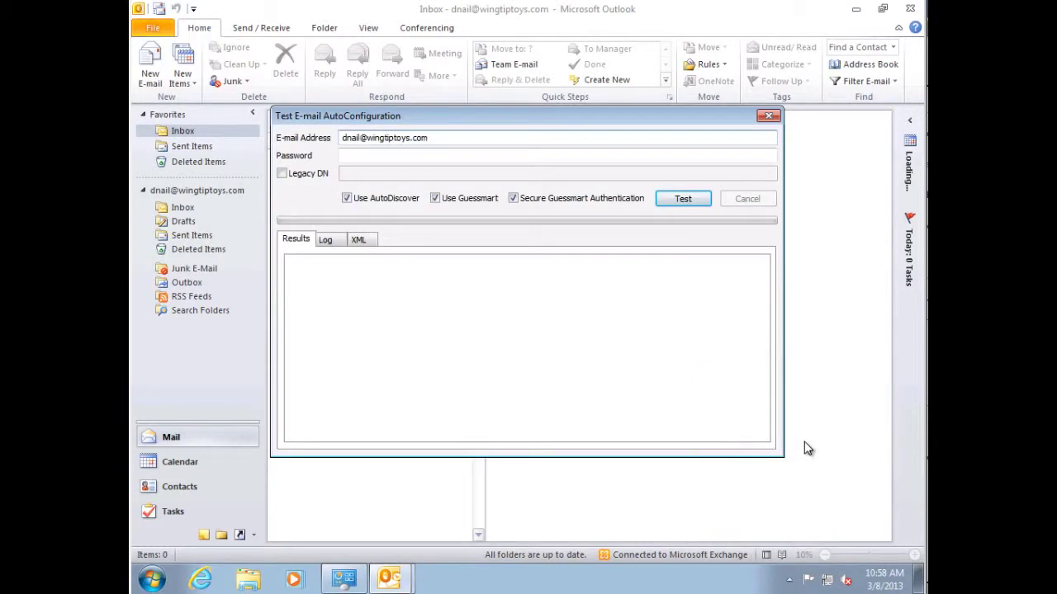
{"action": "left_click", "coordinate": [459, 202]}
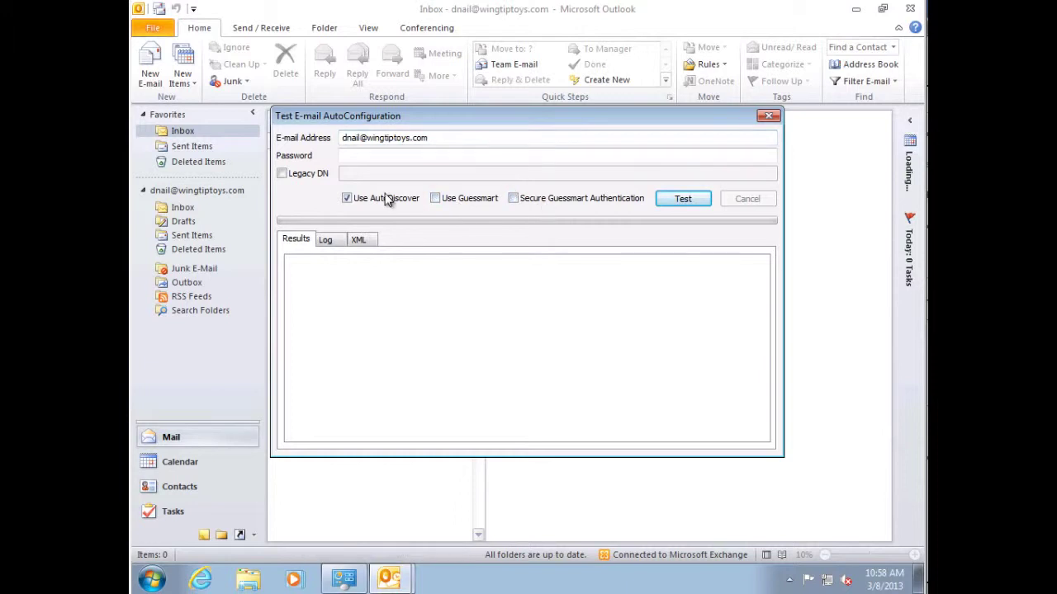
{"action": "left_click", "coordinate": [358, 138]}
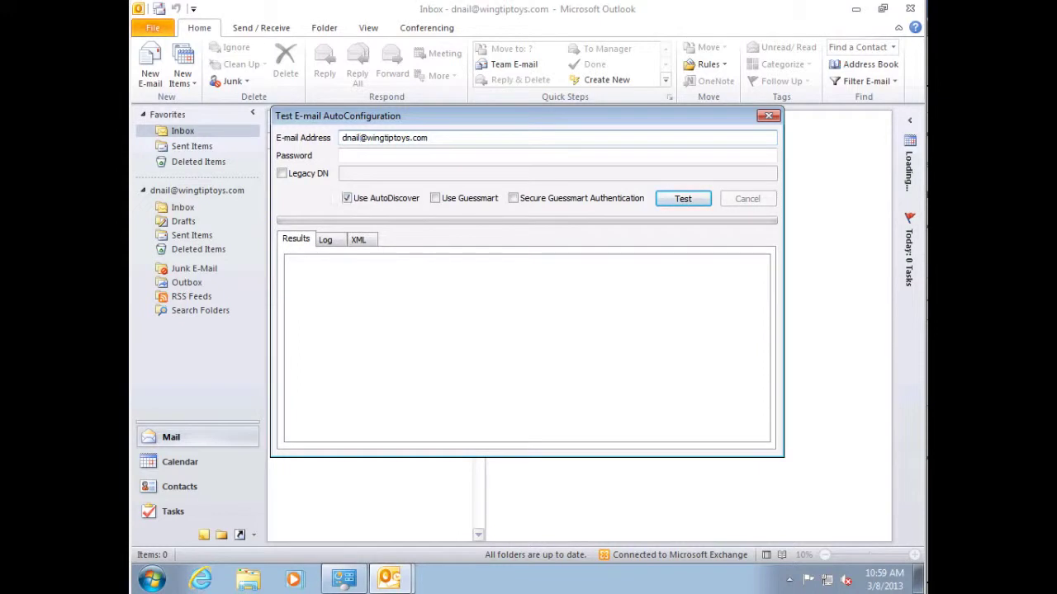
{"action": "left_click", "coordinate": [671, 200]}
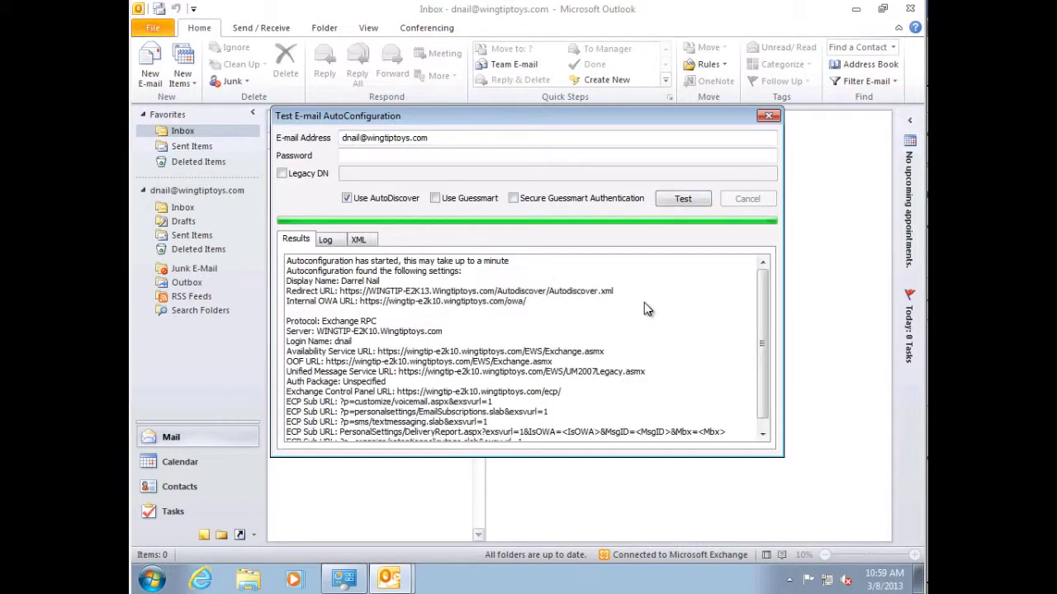
Examine the autoconfiguration results, including the display name, redirect URL, availability service URL and OOF URL
{"action": "left_click", "coordinate": [531, 292]}
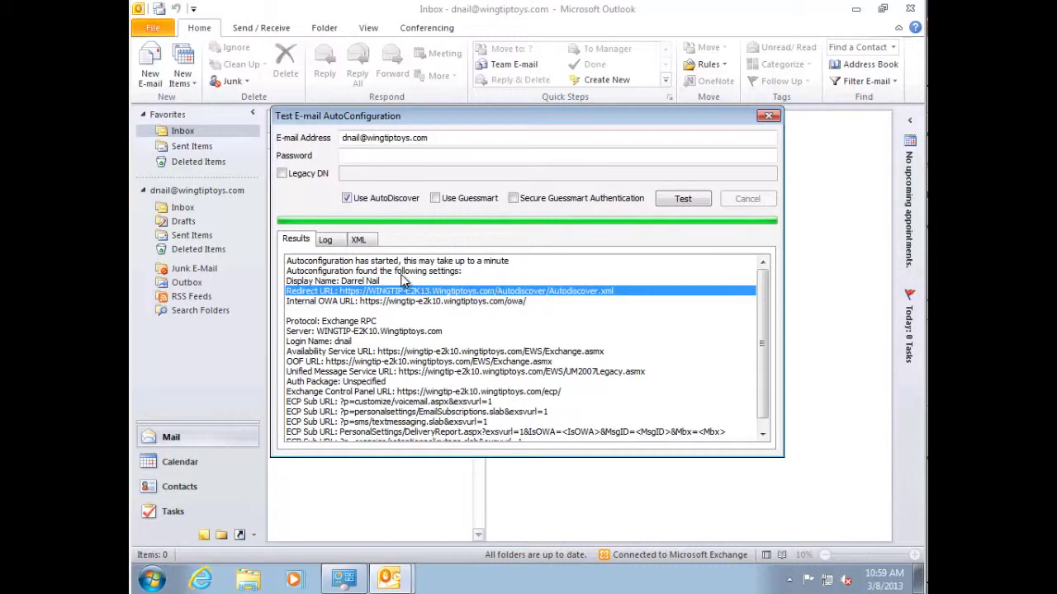
{"action": "left_click", "coordinate": [468, 282]}
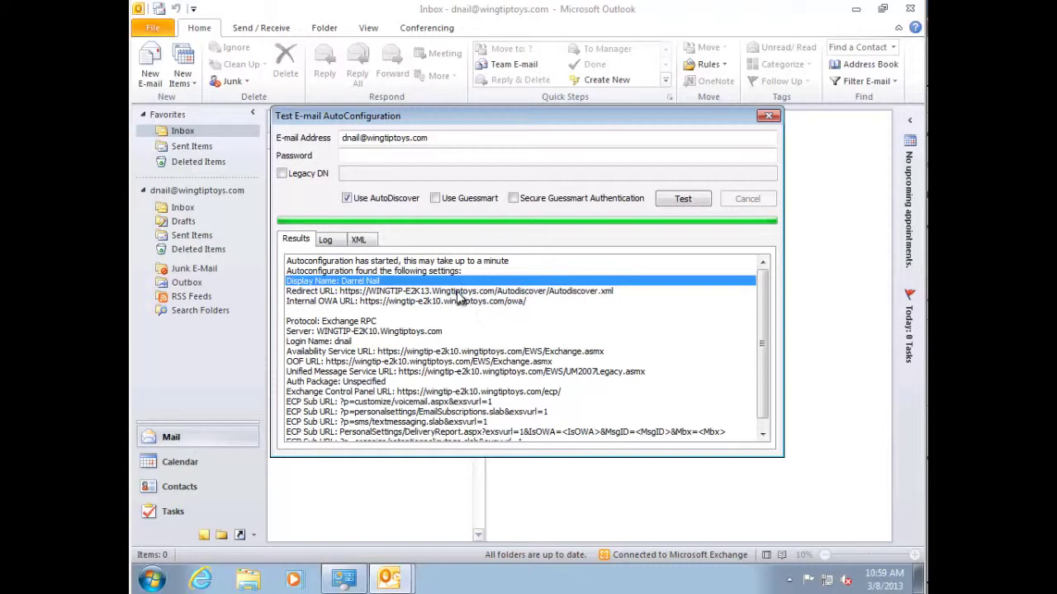
{"action": "left_click", "coordinate": [457, 291]}
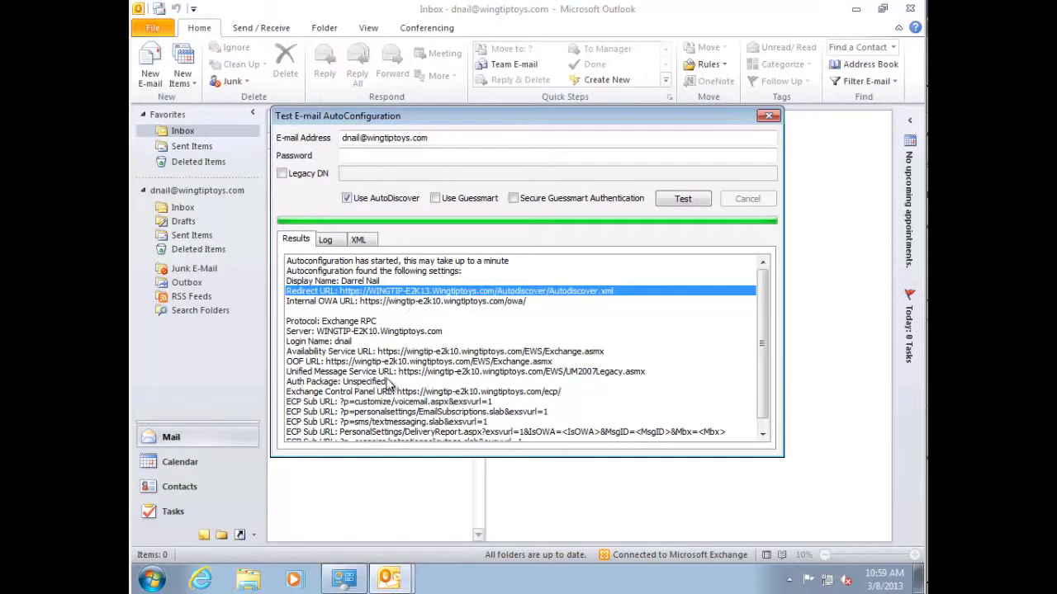
{"action": "left_click", "coordinate": [388, 352]}
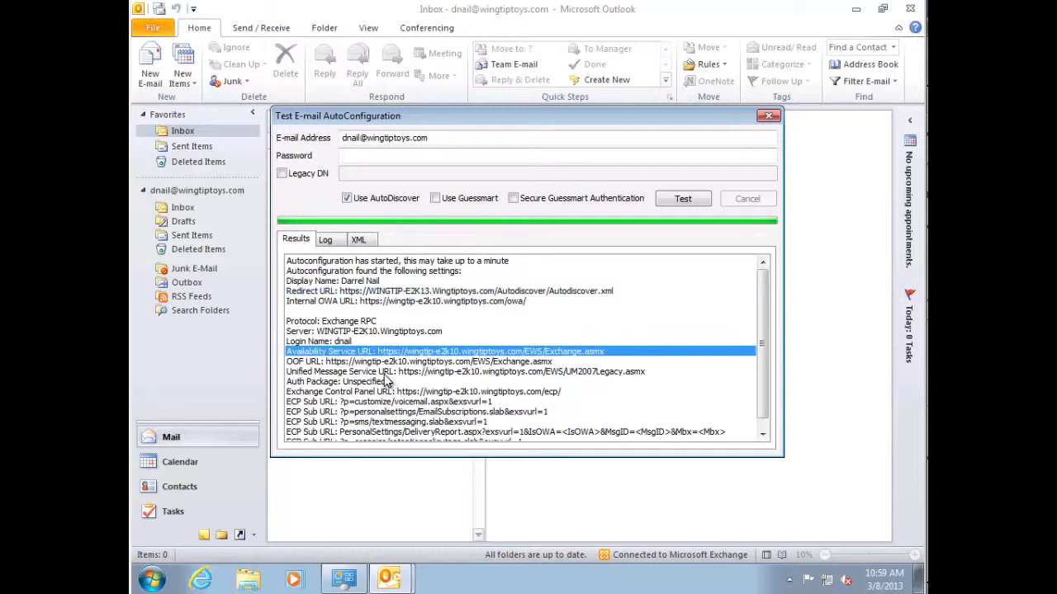
{"action": "left_click", "coordinate": [443, 362]}
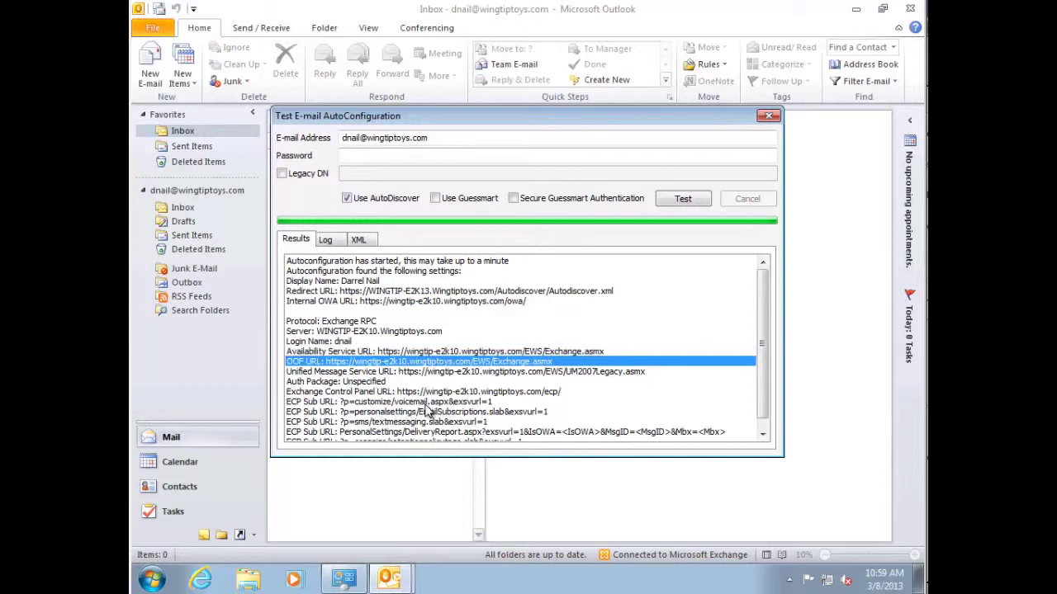
{"action": "scroll", "coordinate": [427, 404], "scroll_direction": "down", "scroll_amount": 1}
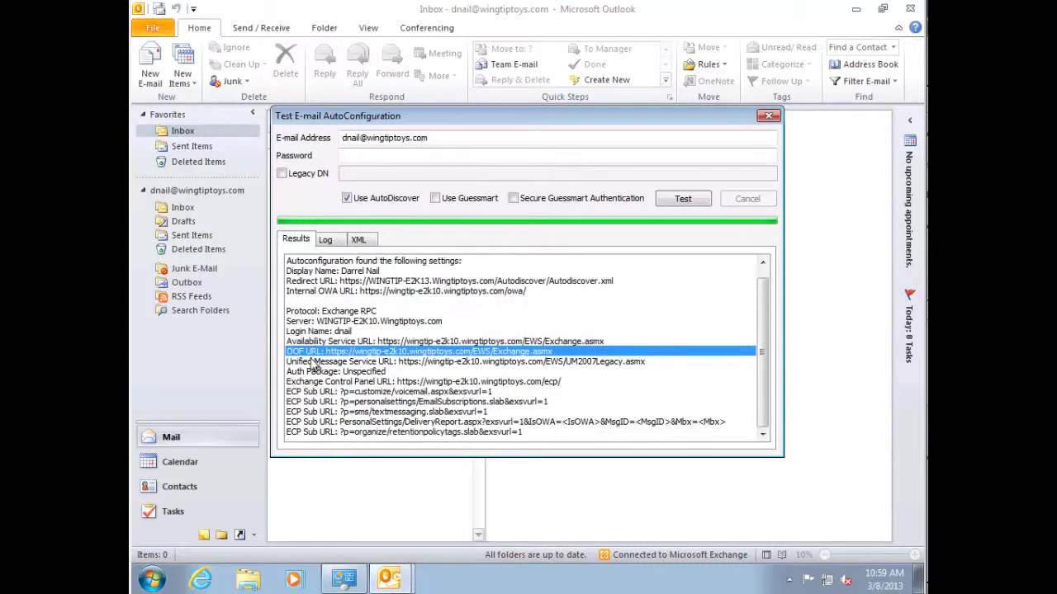
Examine the autoconfiguration log for the Autodiscover URL attempts, HTTP statuses and redirection between servers
{"action": "left_click", "coordinate": [337, 241]}
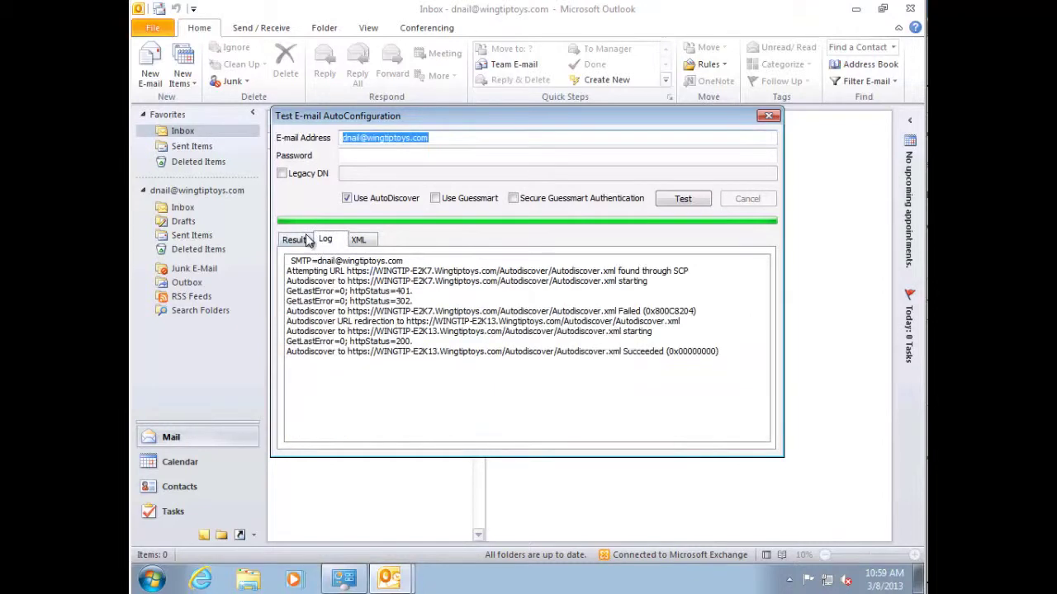
{"action": "left_click", "coordinate": [531, 272]}
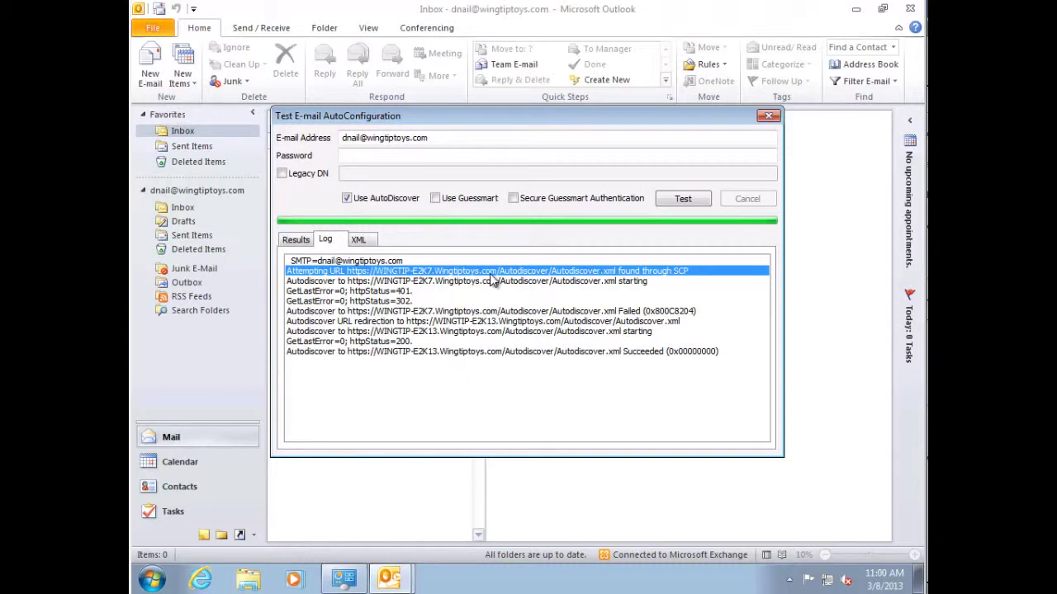
{"action": "left_click", "coordinate": [589, 282]}
{"action": "left_click", "coordinate": [403, 302]}
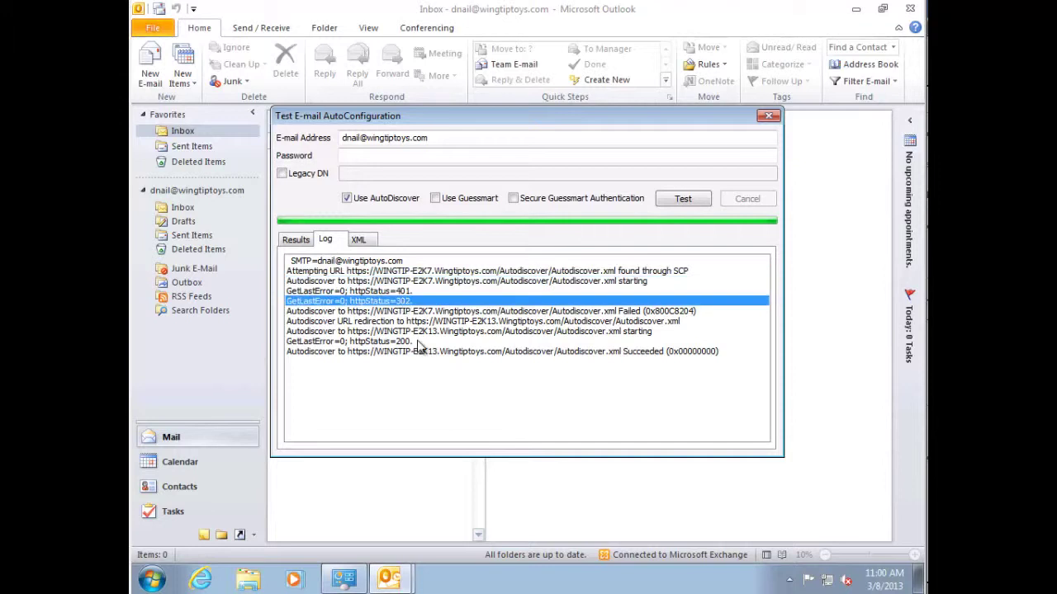
{"action": "left_click", "coordinate": [459, 322]}
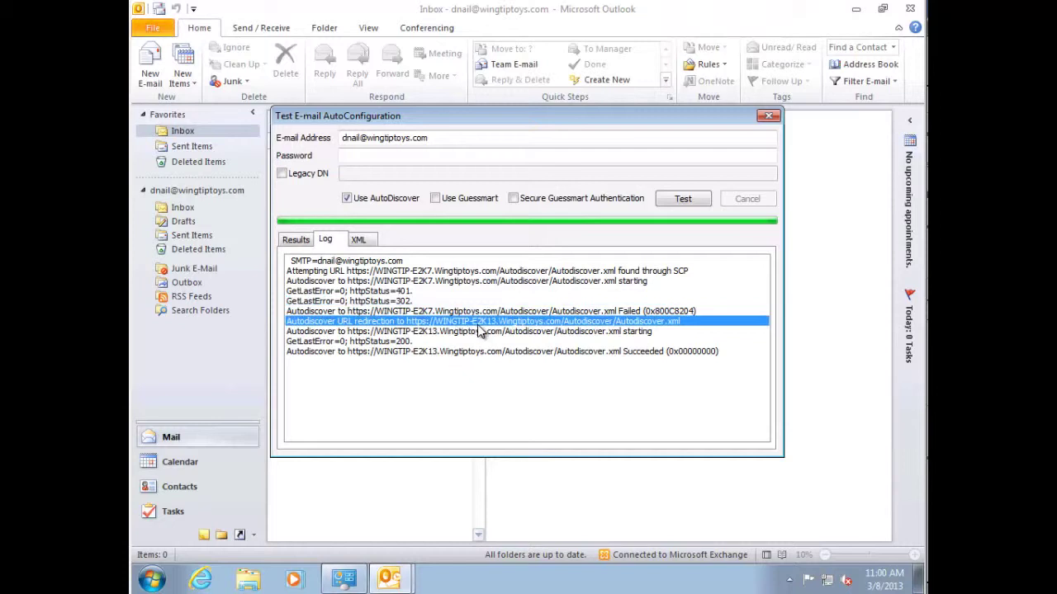
{"action": "left_click", "coordinate": [443, 351]}
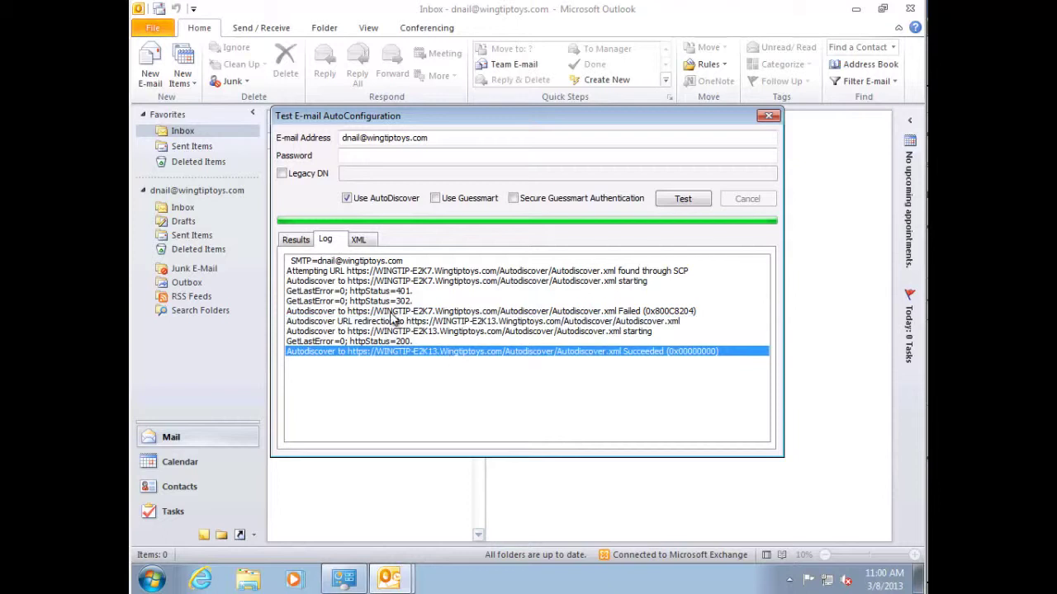
Copy the full Autodiscover XML response into a new Notepad document and maximize its window
{"action": "left_click", "coordinate": [359, 239]}
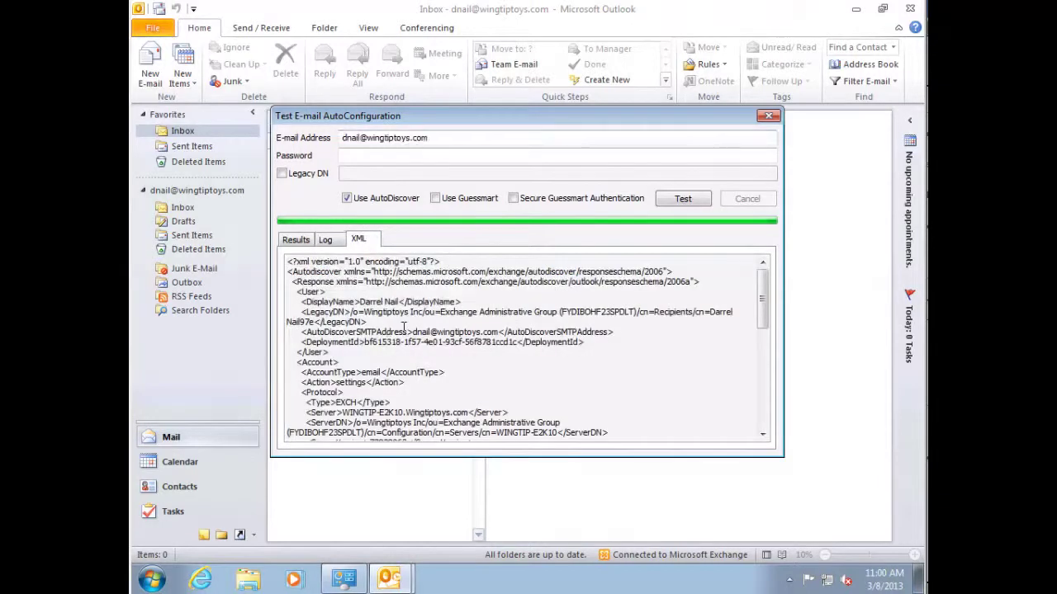
{"action": "key", "text": "ctrl+a"}
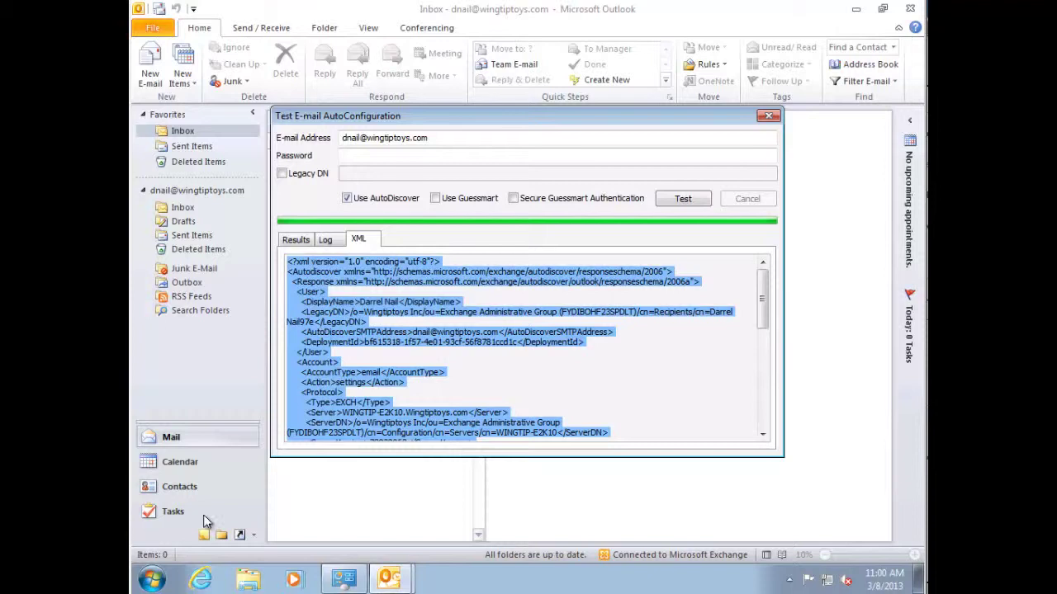
{"action": "left_click", "coordinate": [159, 583]}
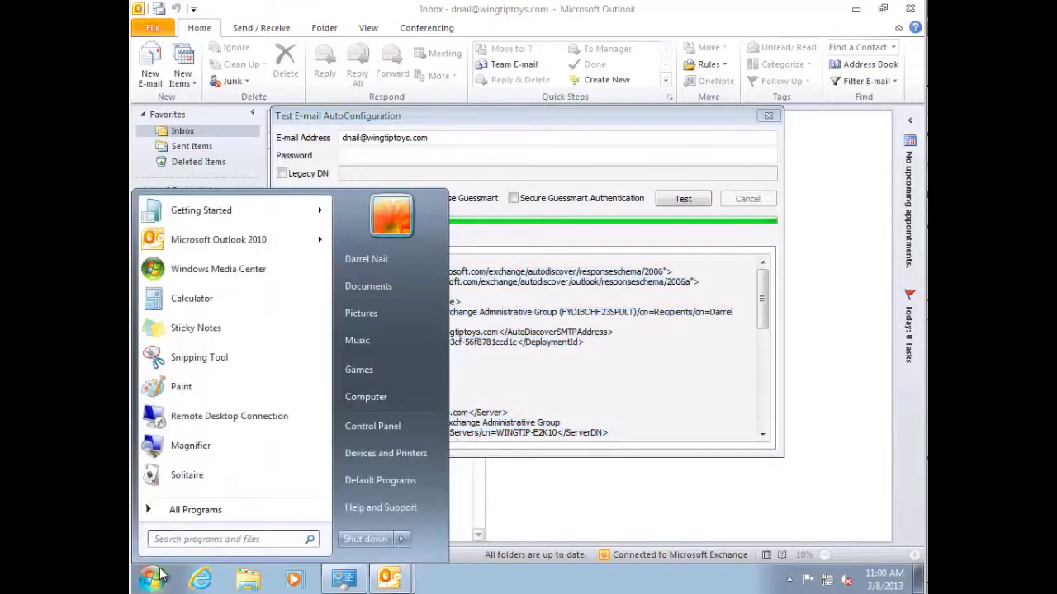
{"action": "type", "text": "notepad"}
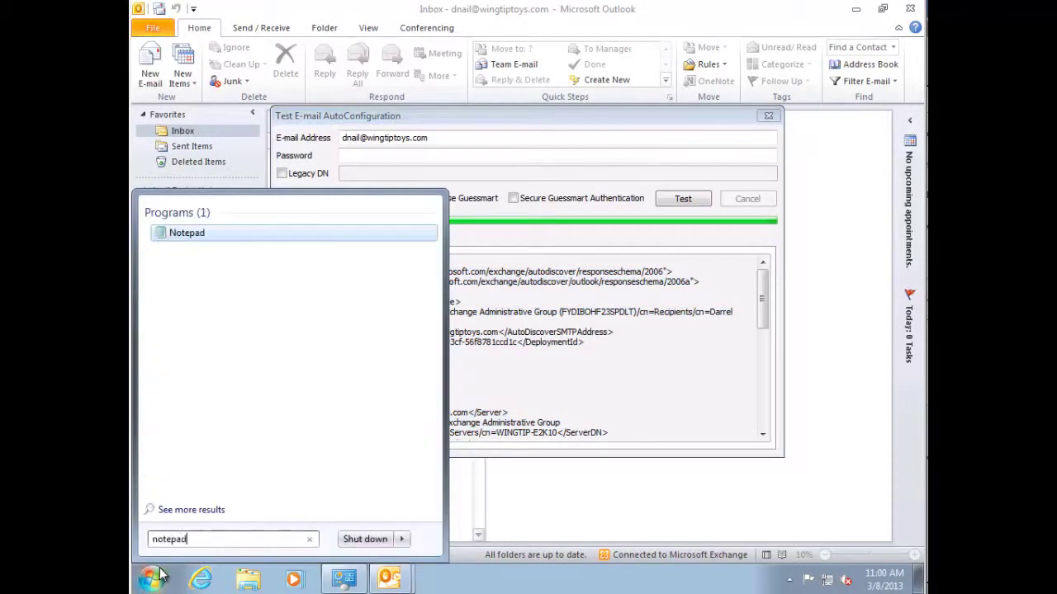
{"action": "key", "text": "Return"}
{"action": "key", "text": "ctrl+v"}
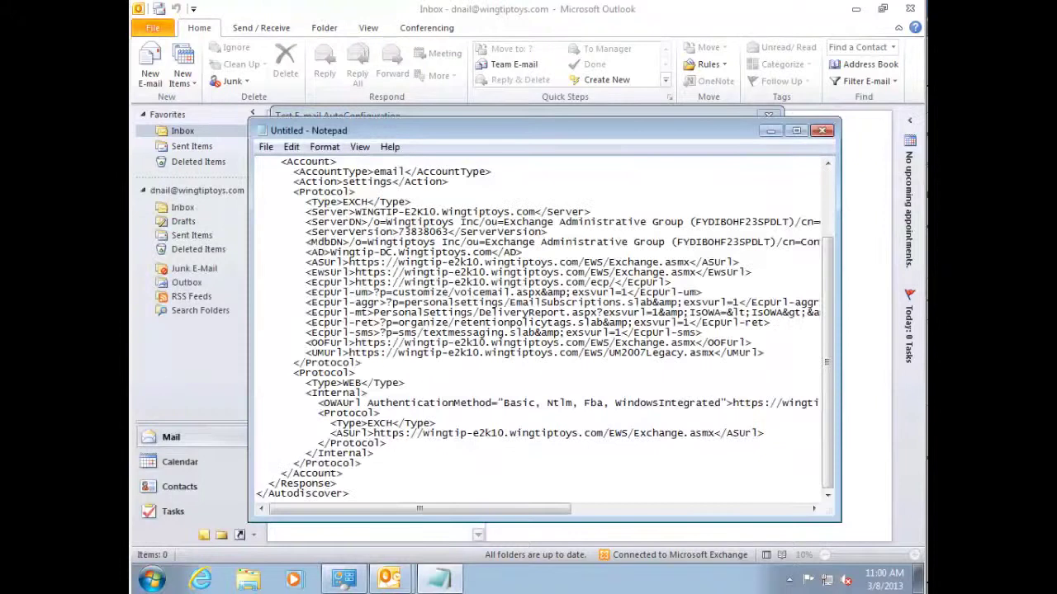
{"action": "left_click", "coordinate": [795, 132]}
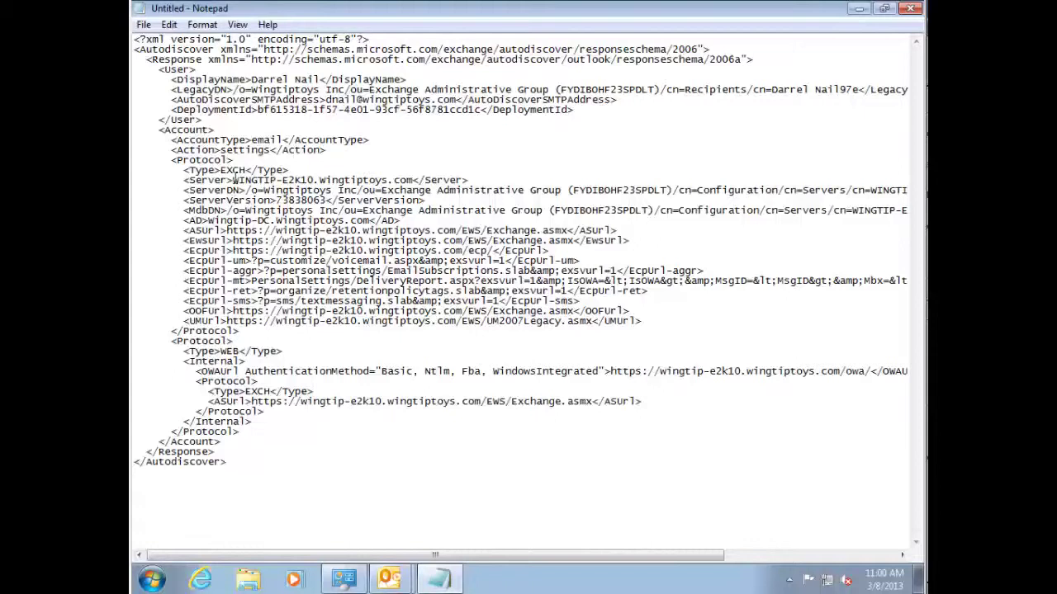
Examine the Server, ASUrl and AD values in the Autodiscover XML's EXCH protocol section
{"action": "left_click_drag", "start_coordinate": [233, 180], "coordinate": [416, 176]}
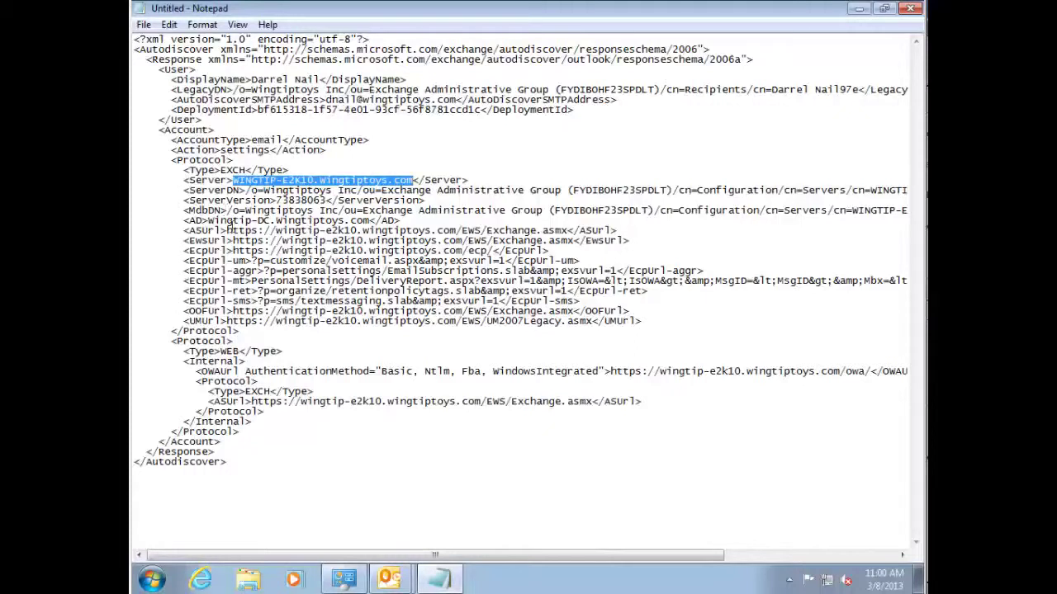
{"action": "left_click_drag", "start_coordinate": [225, 231], "coordinate": [568, 231]}
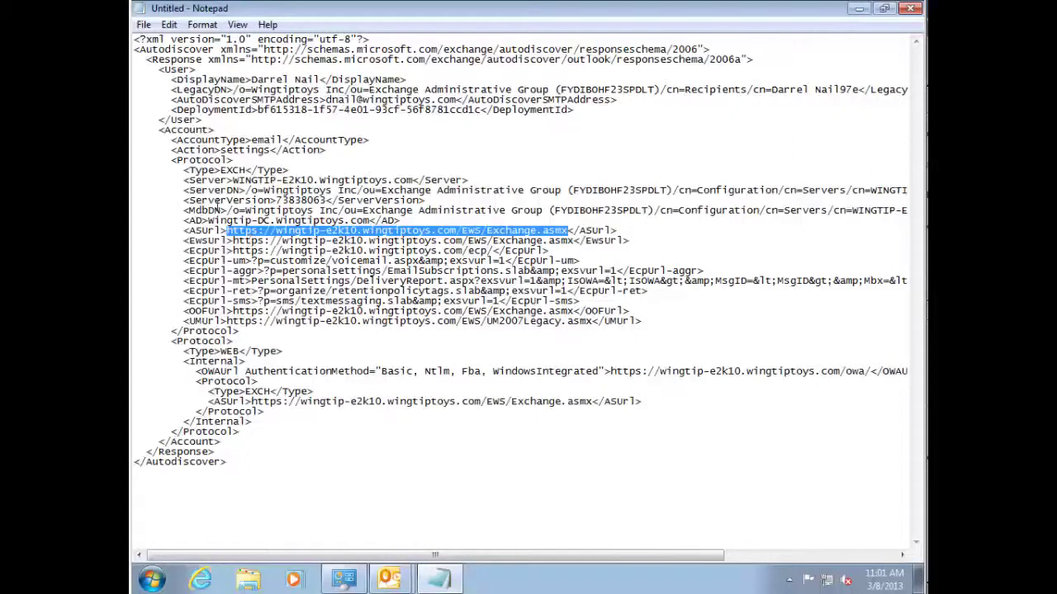
{"action": "left_click_drag", "start_coordinate": [207, 221], "coordinate": [370, 222]}
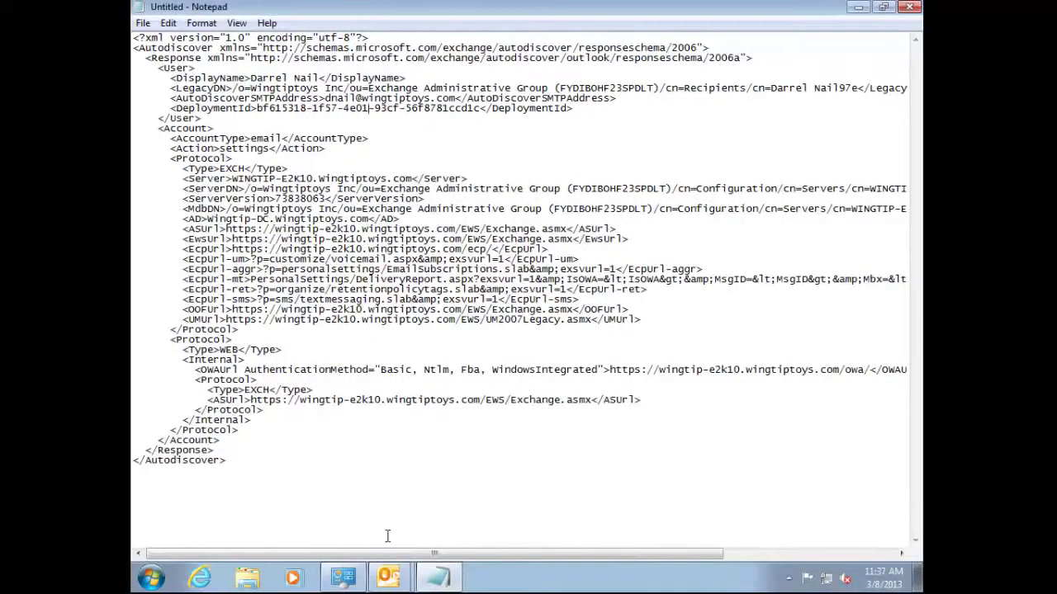
Switch back to the Outlook inbox and search Outlook Help for "command line switches"
{"action": "left_click", "coordinate": [388, 577]}
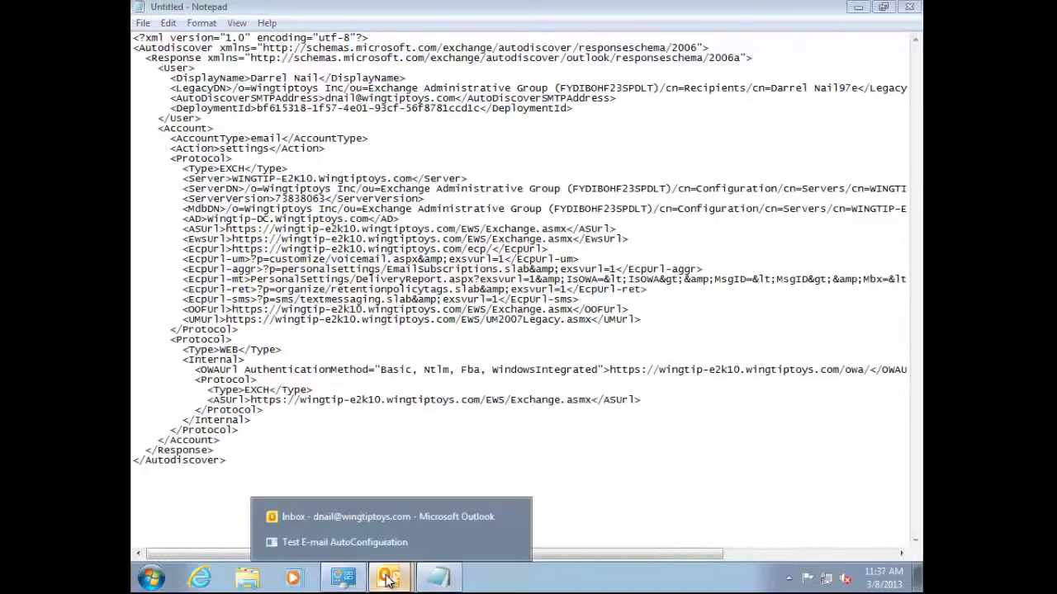
{"action": "left_click", "coordinate": [421, 518]}
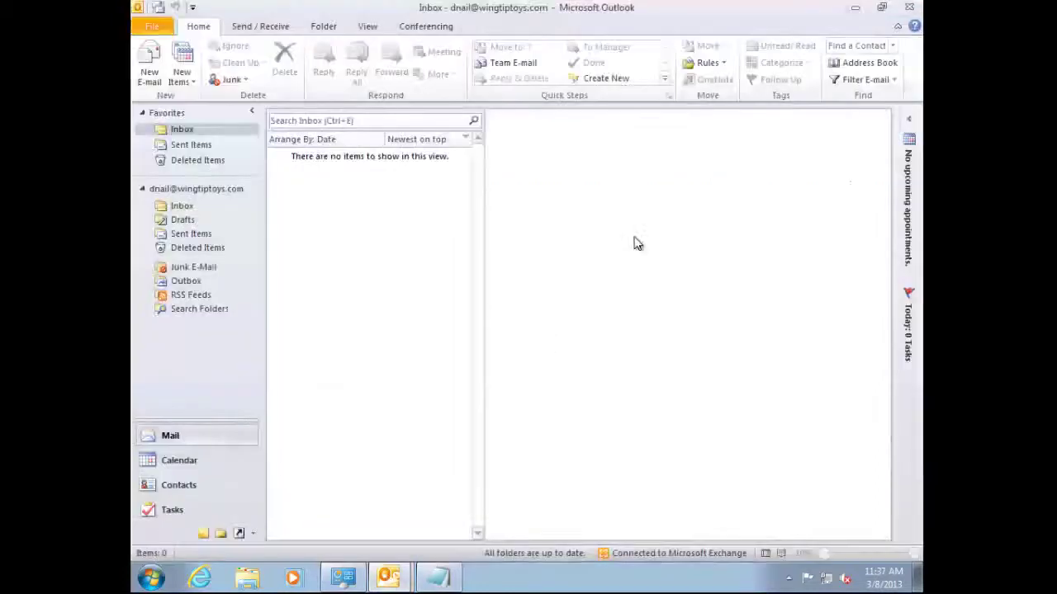
{"action": "left_click", "coordinate": [914, 26]}
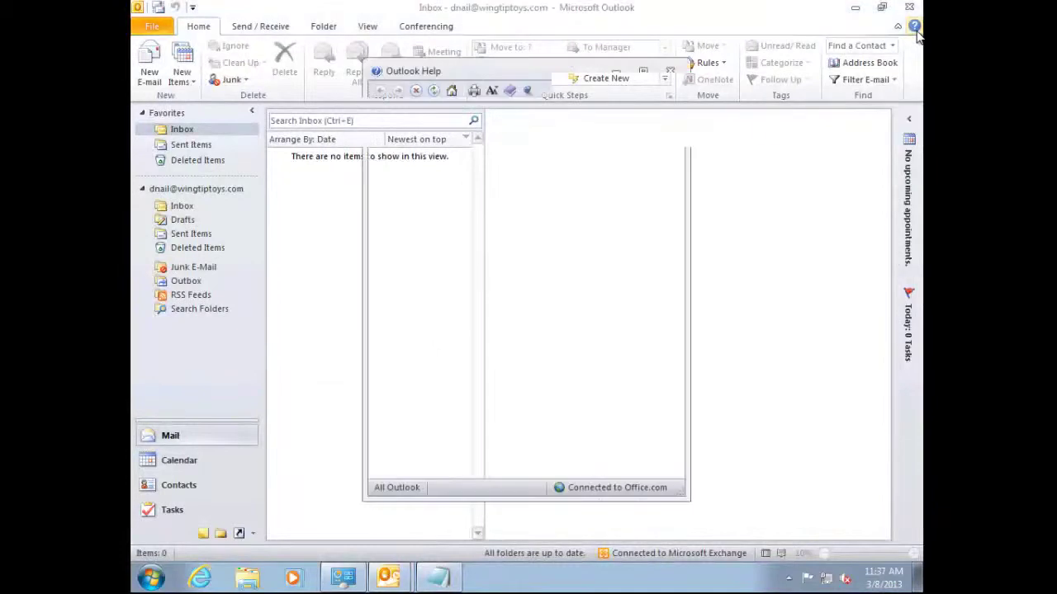
{"action": "type", "text": "com"}
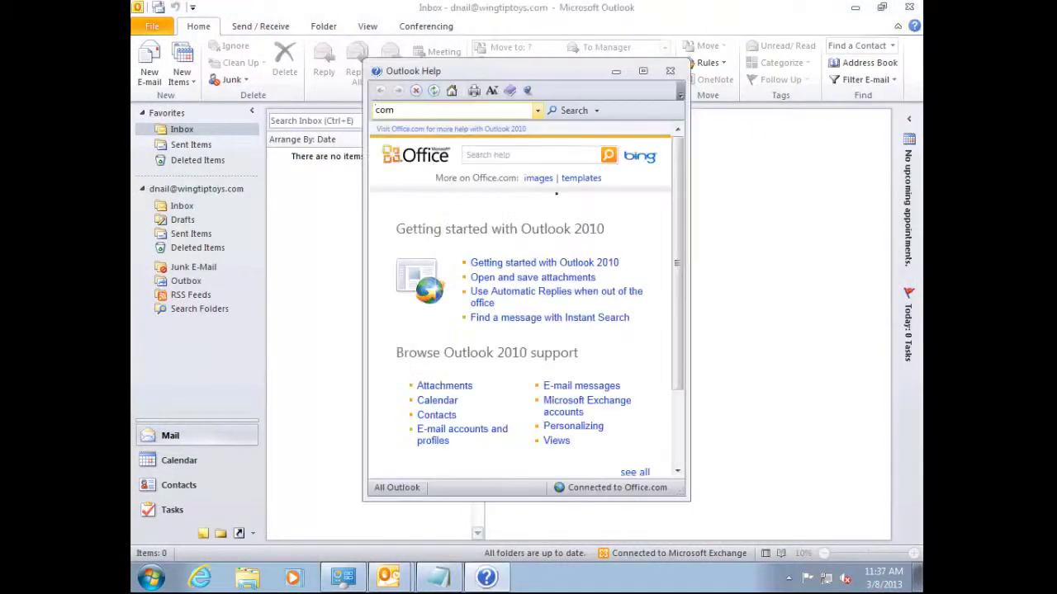
{"action": "type", "text": "mand line switches"}
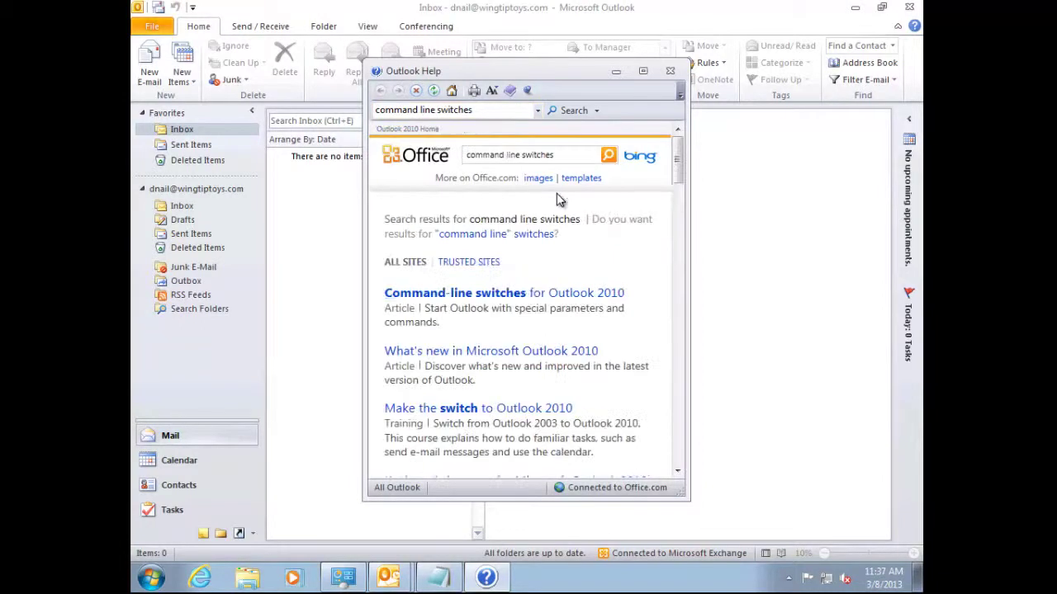
Open the Command-line switches for Outlook 2010 article in a maximized Help window and read through it
{"action": "left_click", "coordinate": [530, 293]}
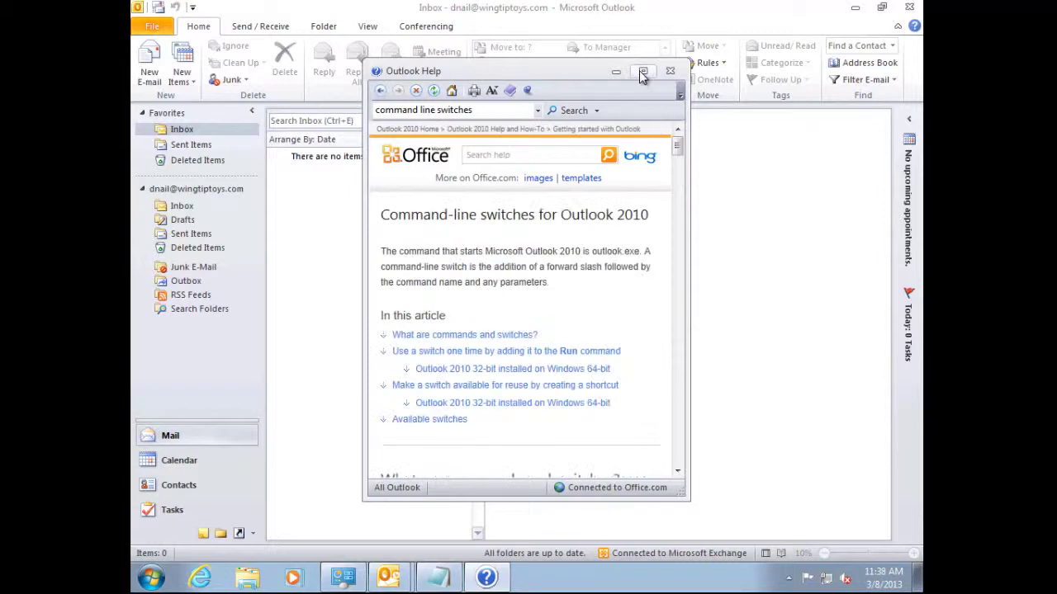
{"action": "left_click", "coordinate": [642, 72]}
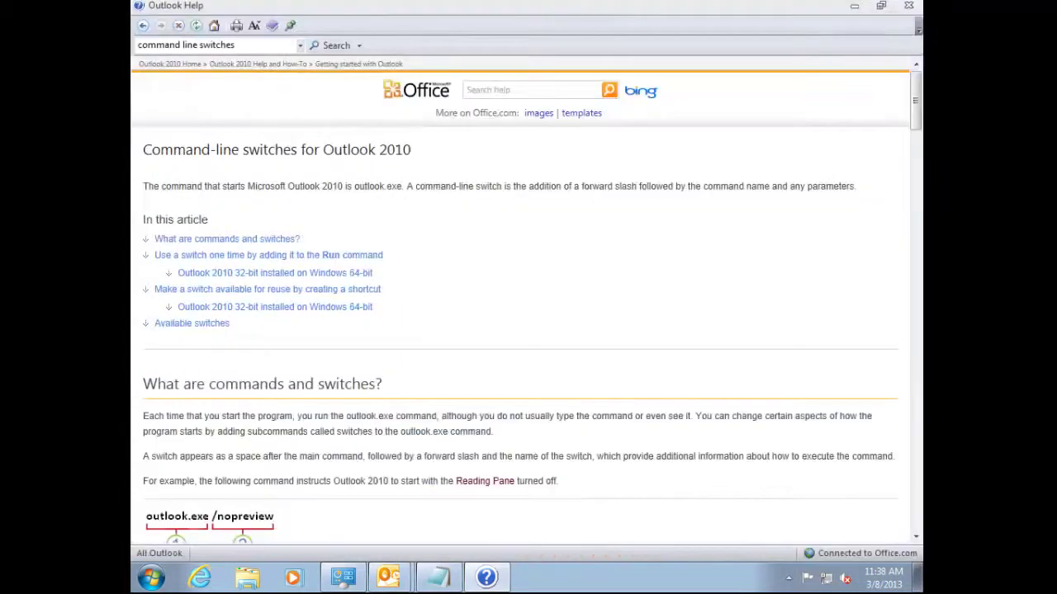
{"action": "left_click_drag", "start_coordinate": [914, 103], "coordinate": [906, 338]}
{"action": "left_click_drag", "start_coordinate": [906, 350], "coordinate": [913, 419]}
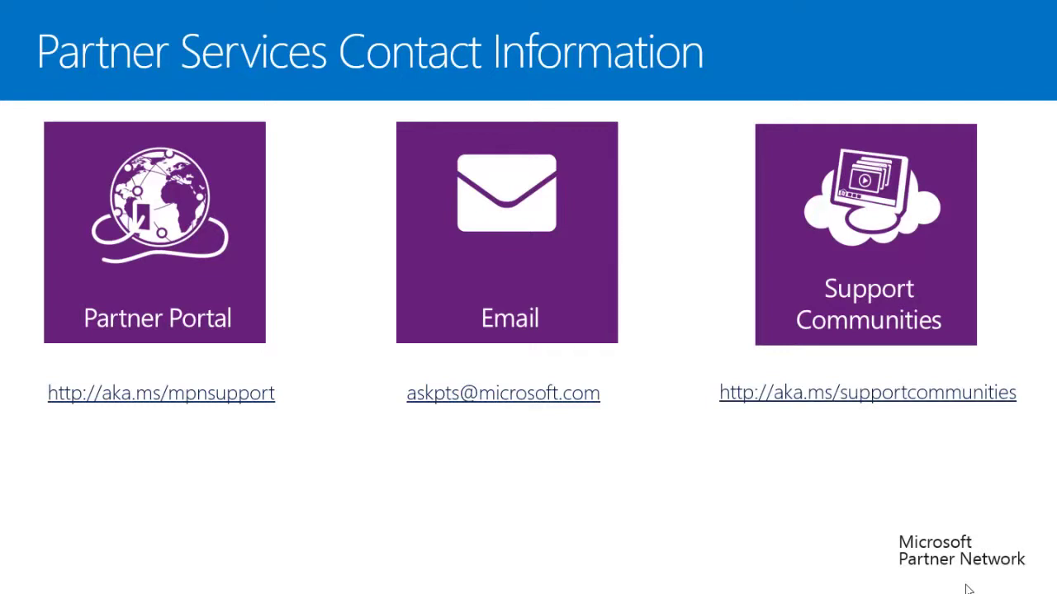
{"action": "key", "text": "Right"}
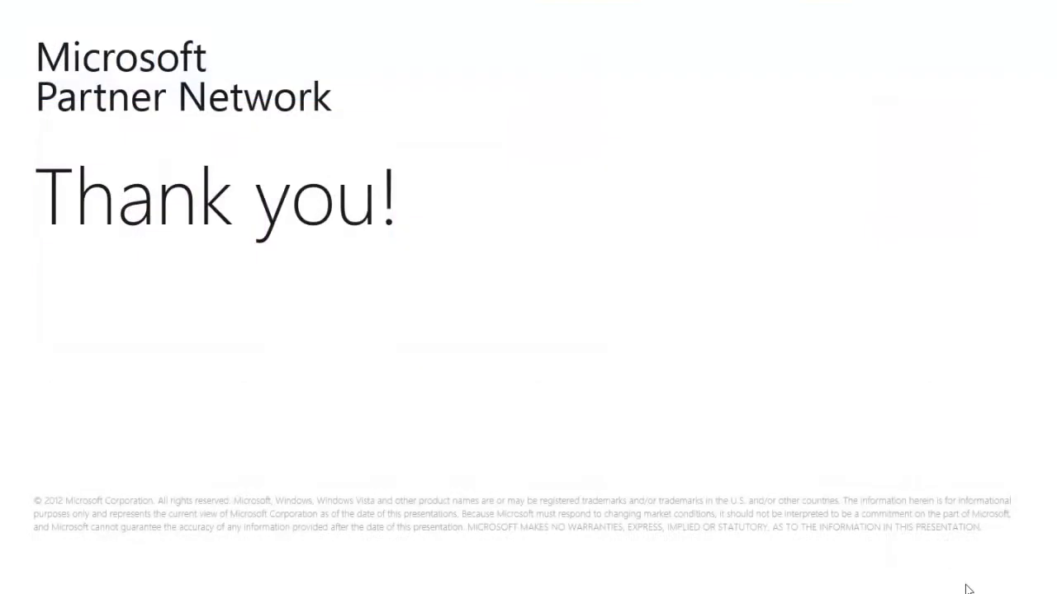